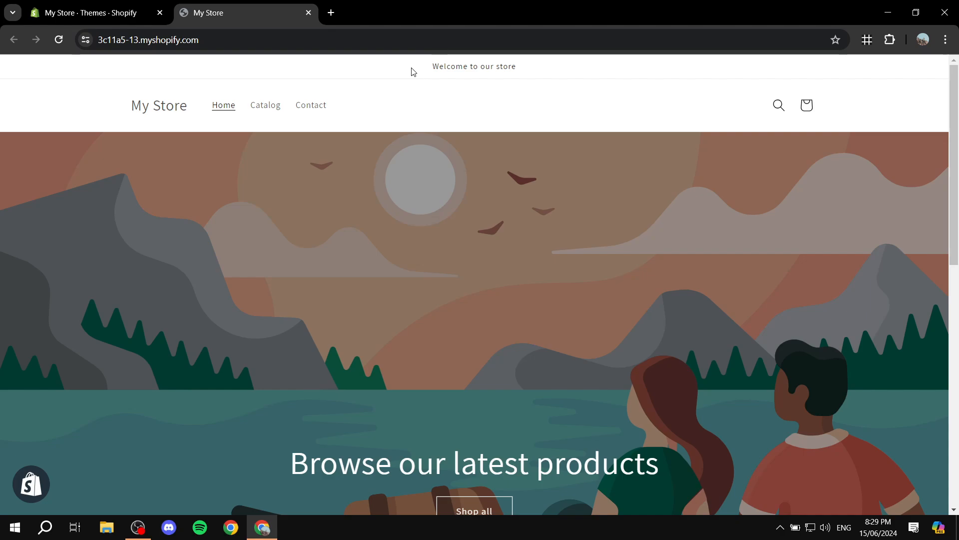
- Examine the storefront preview and its announcement bar message, and close the preview
scroll(385, 165, down, 5)
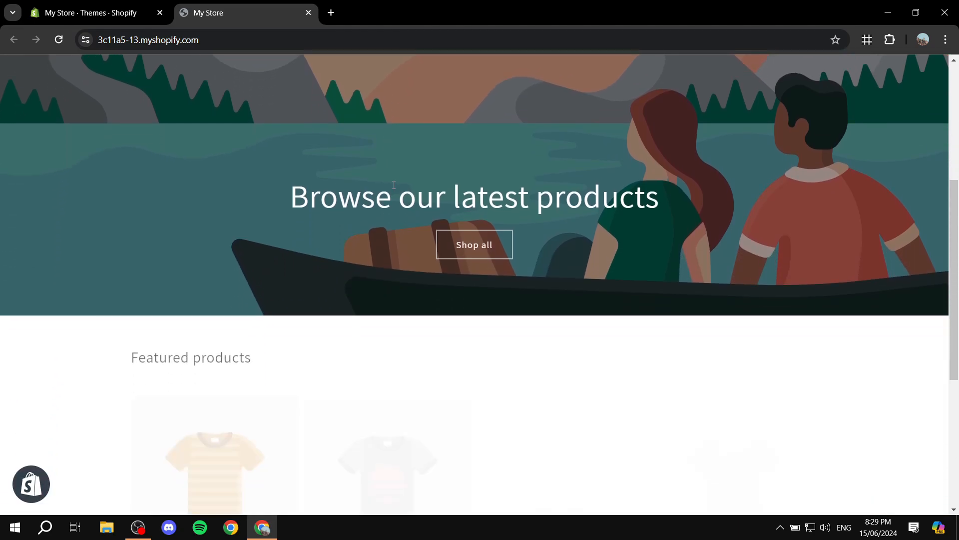
scroll(441, 364, up, 6)
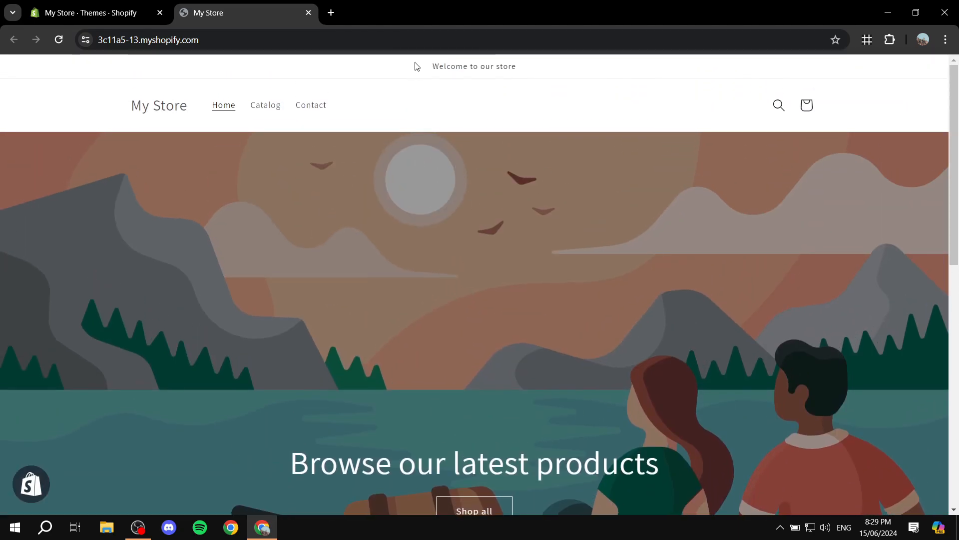
drag(415, 65, 537, 69)
click(537, 69)
drag(537, 68, 422, 70)
click(512, 115)
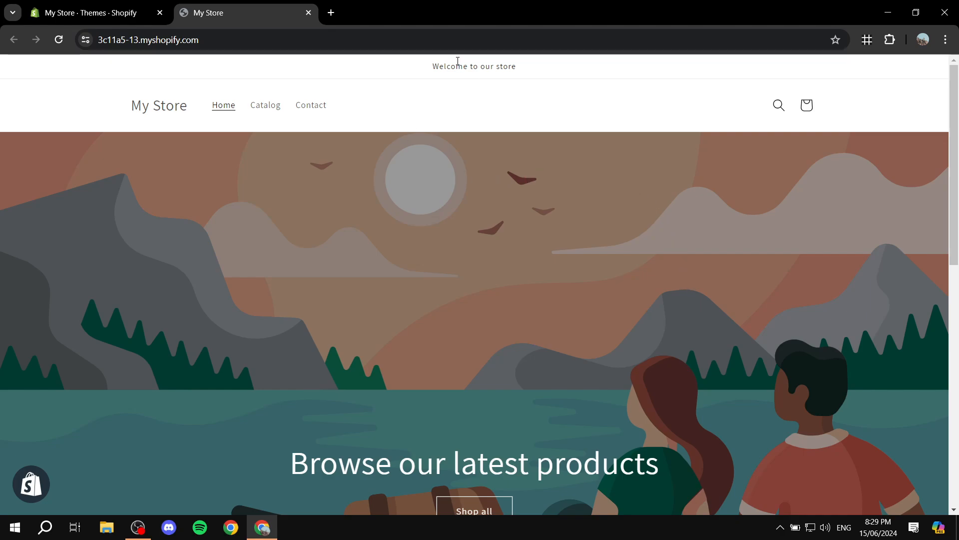
click(308, 13)
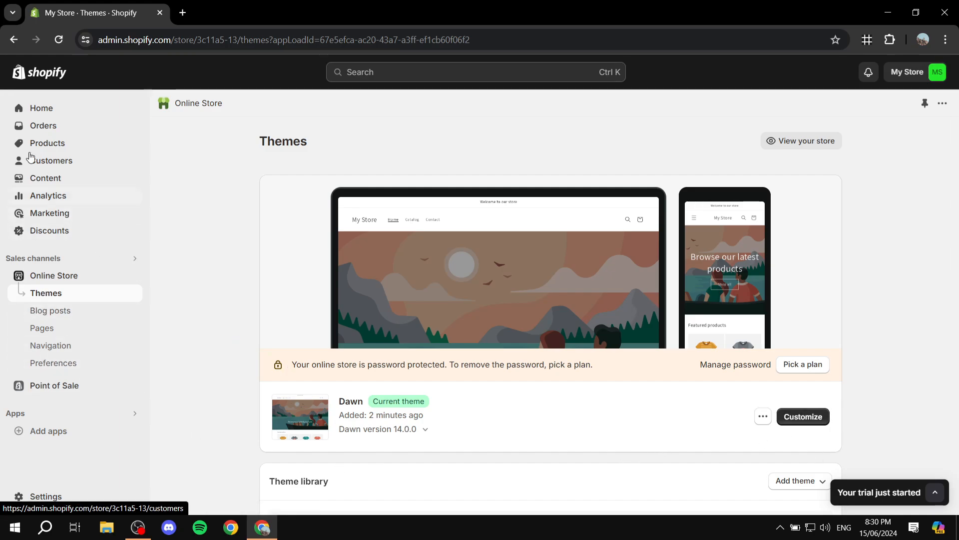
- Start a new product in the store's product list and title it "Red"
click(76, 143)
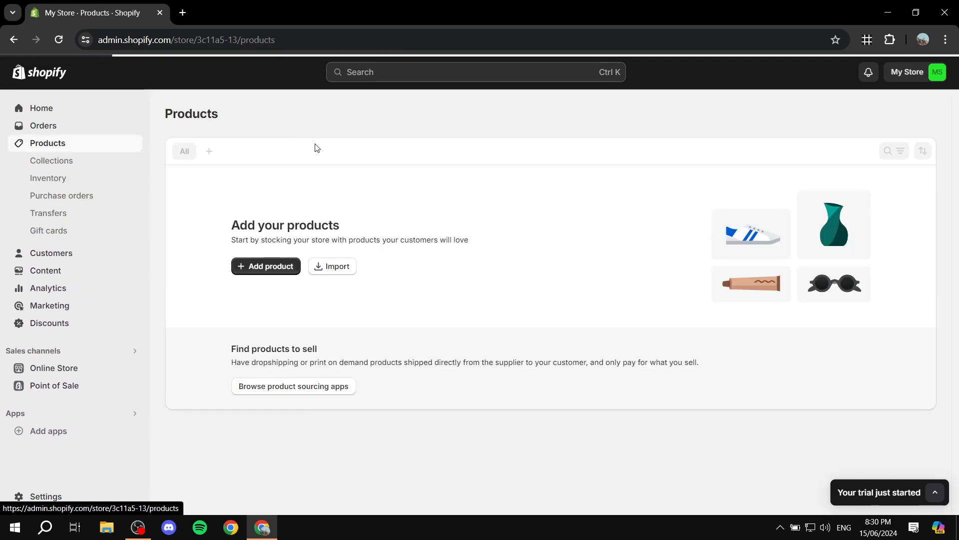
click(278, 267)
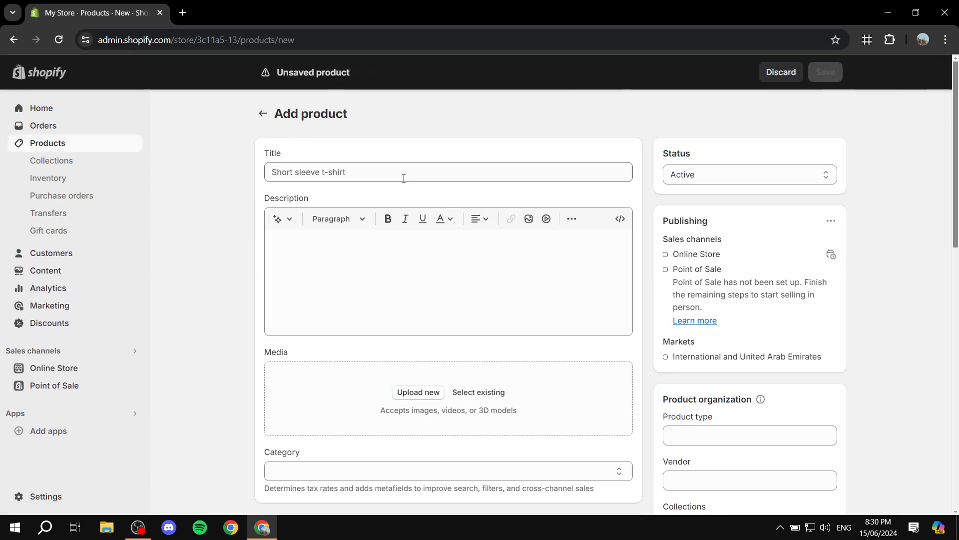
click(401, 174)
text(R)
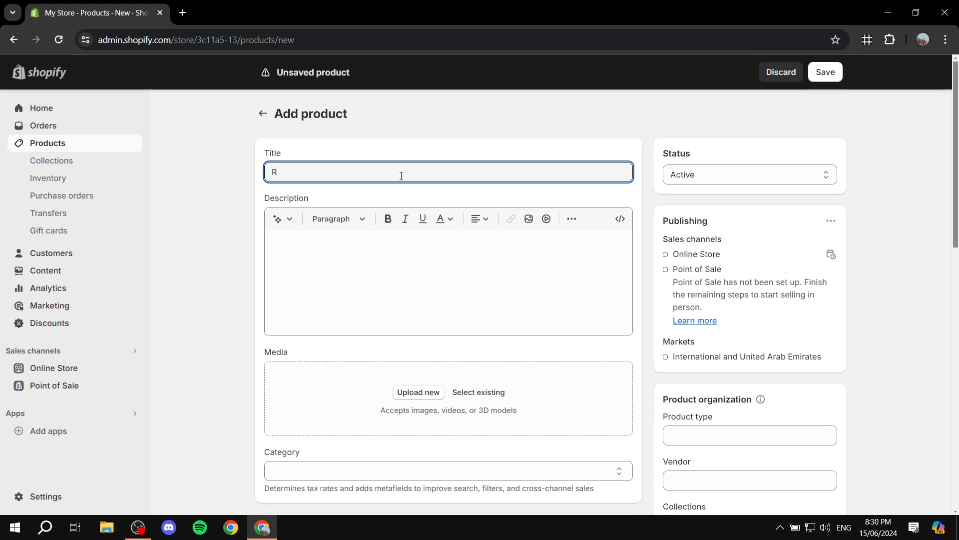
text(ed)
scroll(690, 250, down, 5)
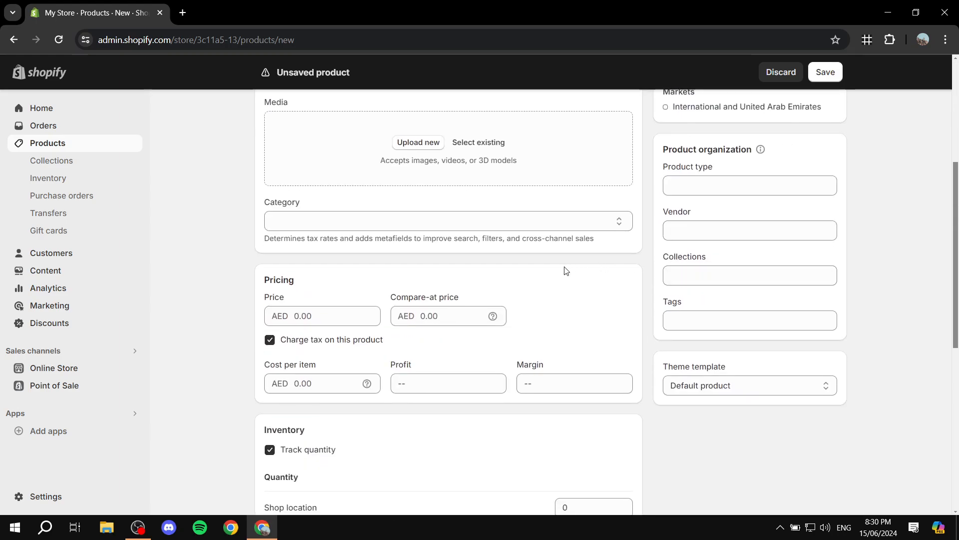
scroll(550, 272, up, 5)
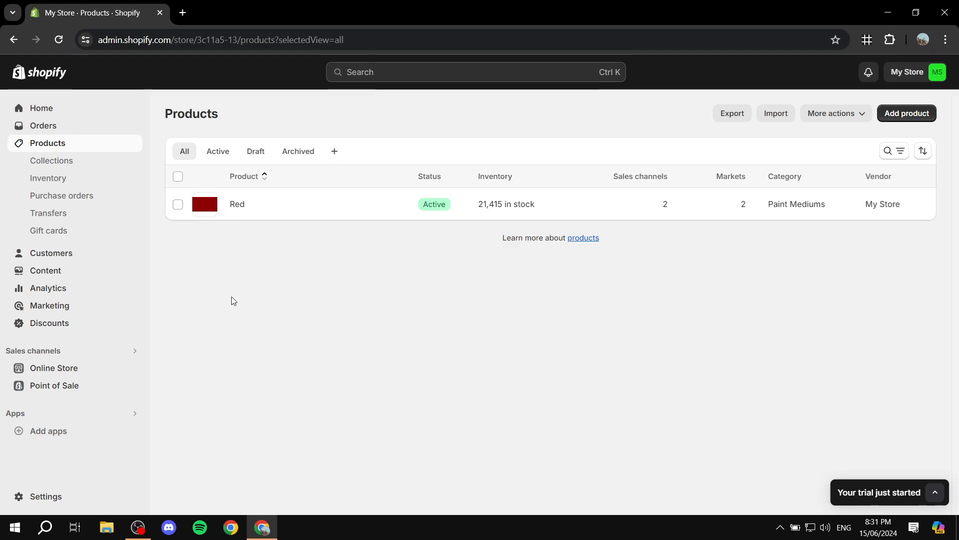
- Open the current Dawn theme of the online store for customization
click(58, 368)
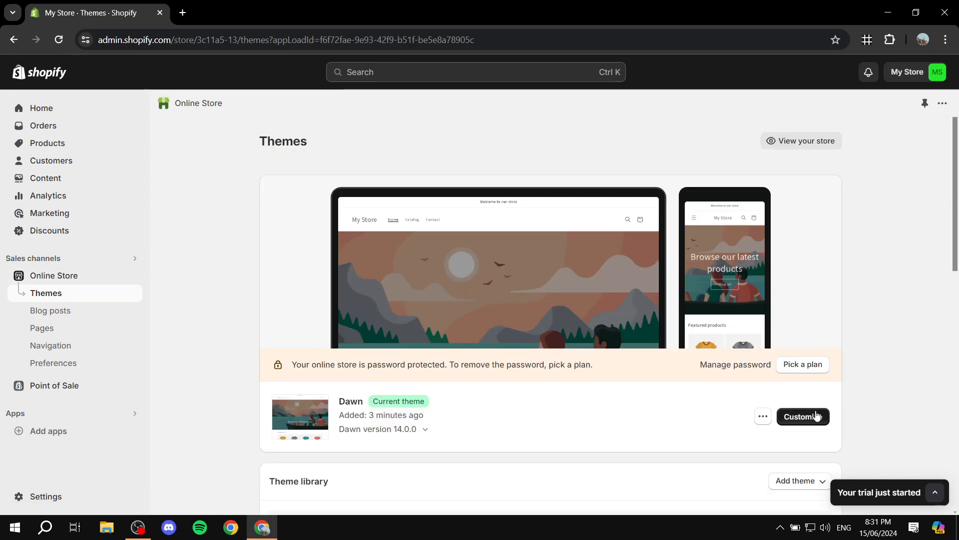
click(814, 417)
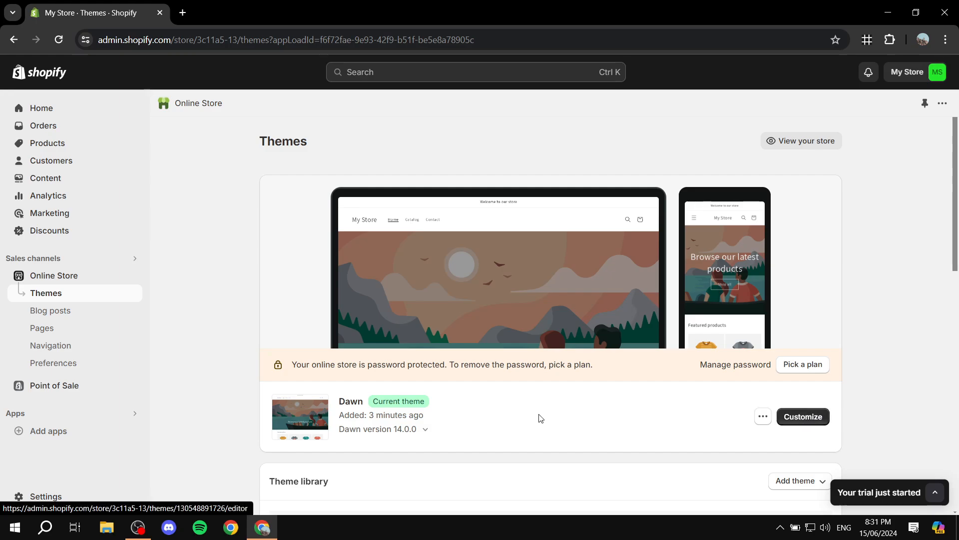
drag(336, 408, 376, 405)
click(516, 396)
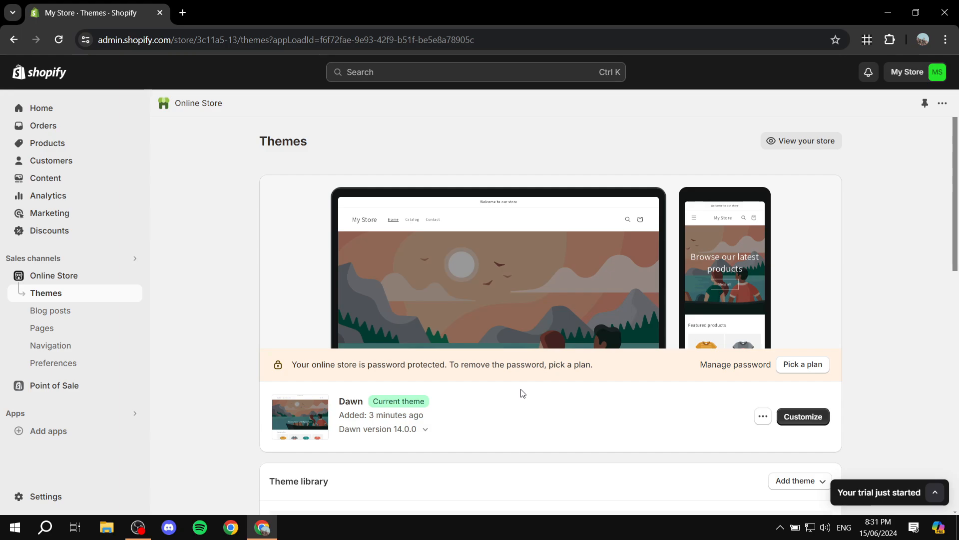
click(805, 416)
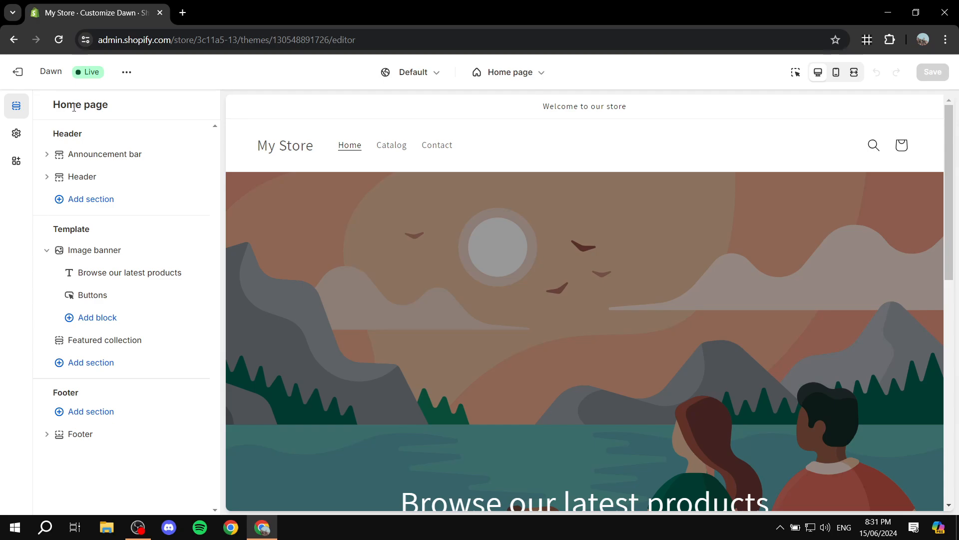
drag(44, 104, 140, 101)
click(141, 102)
drag(130, 106, 44, 109)
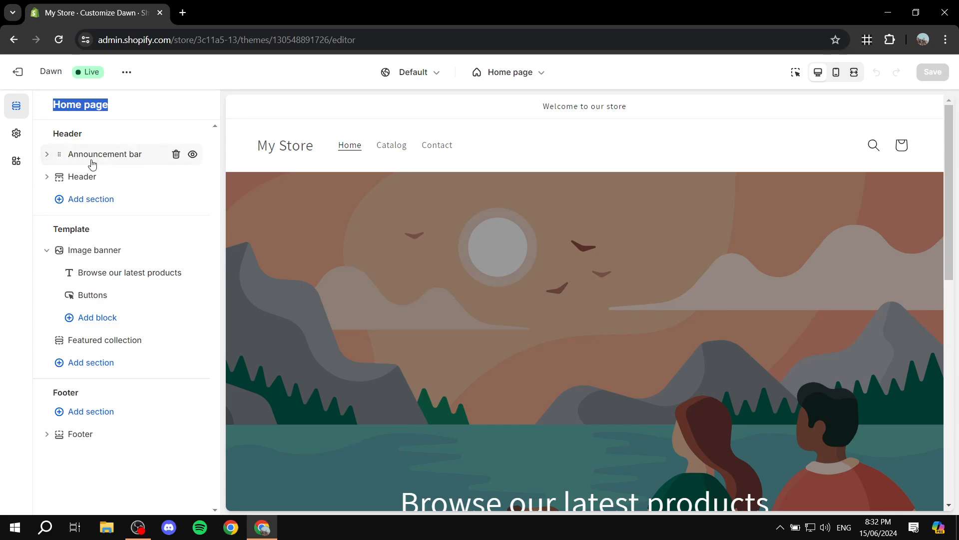
- Expand the Announcement bar section of the header and check its message in the page preview
click(45, 157)
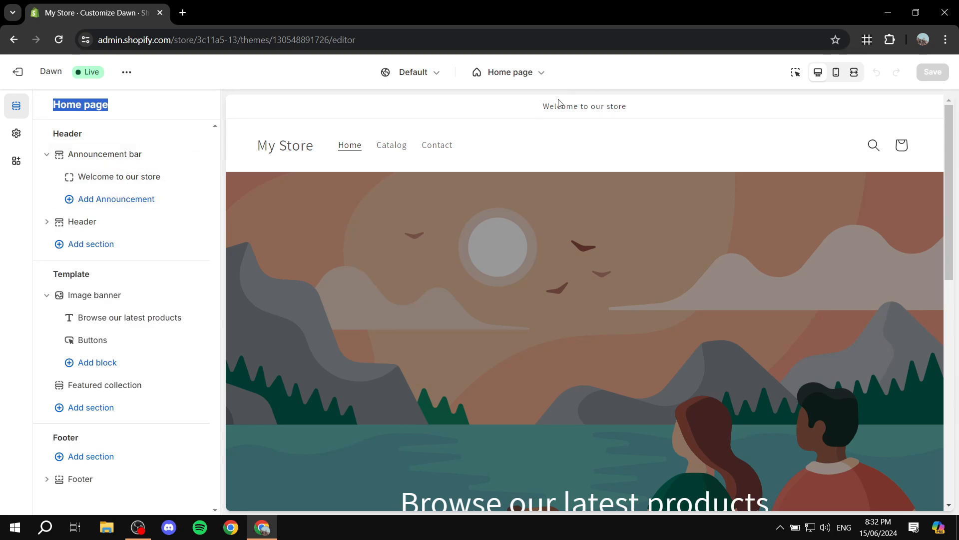
mouse_move(95, 185)
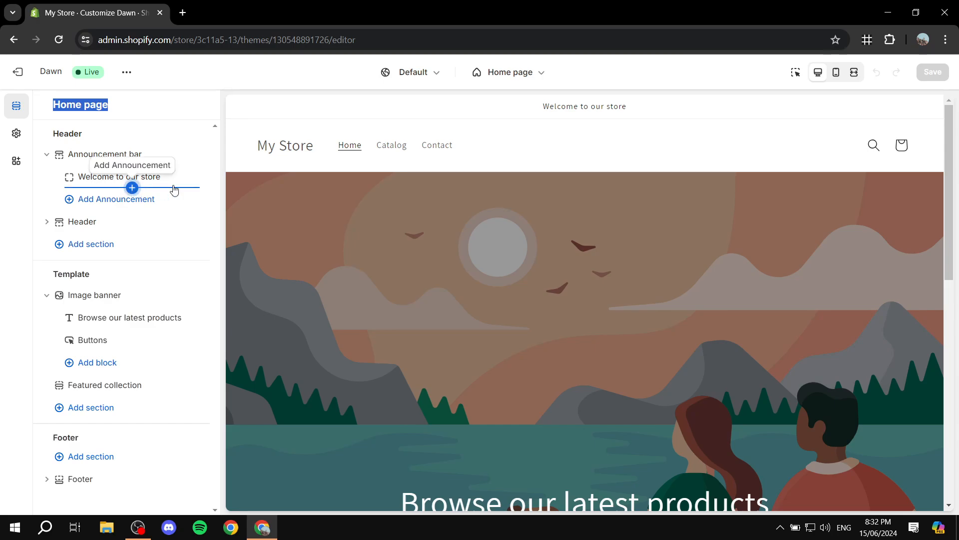
drag(541, 114, 668, 113)
click(669, 114)
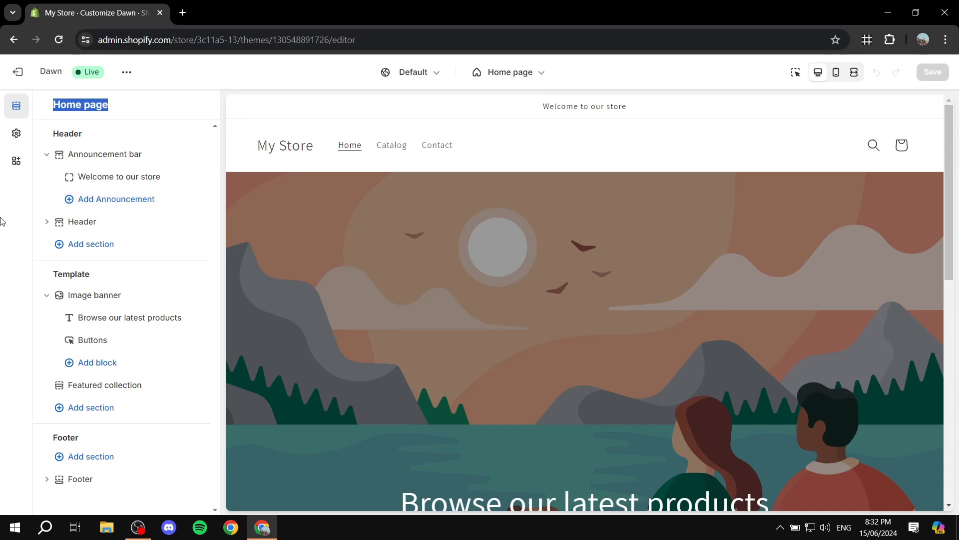
click(518, 118)
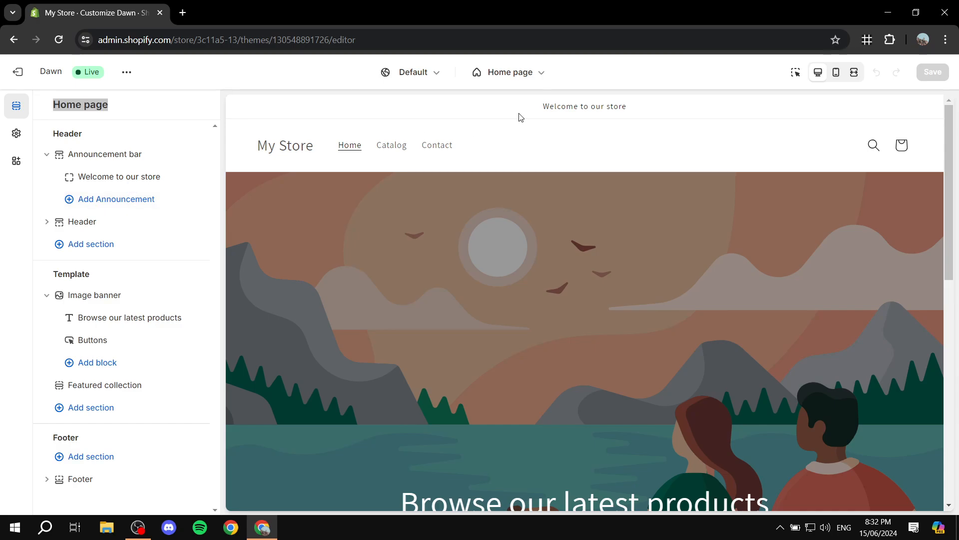
drag(473, 112, 648, 108)
click(568, 101)
drag(538, 109, 653, 109)
click(653, 109)
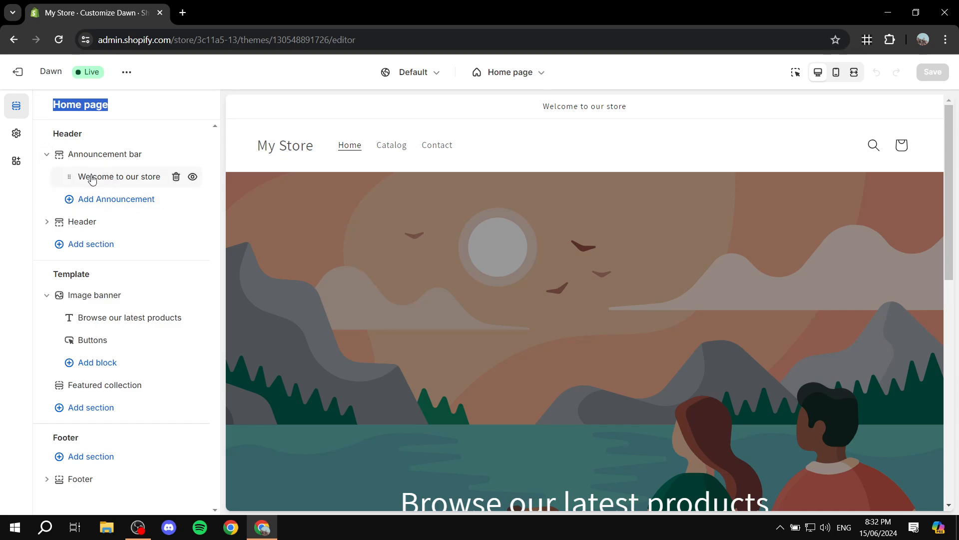
- Replace the text of the "Welcome to our store" announcement with "This is how to edit Bar"
click(132, 181)
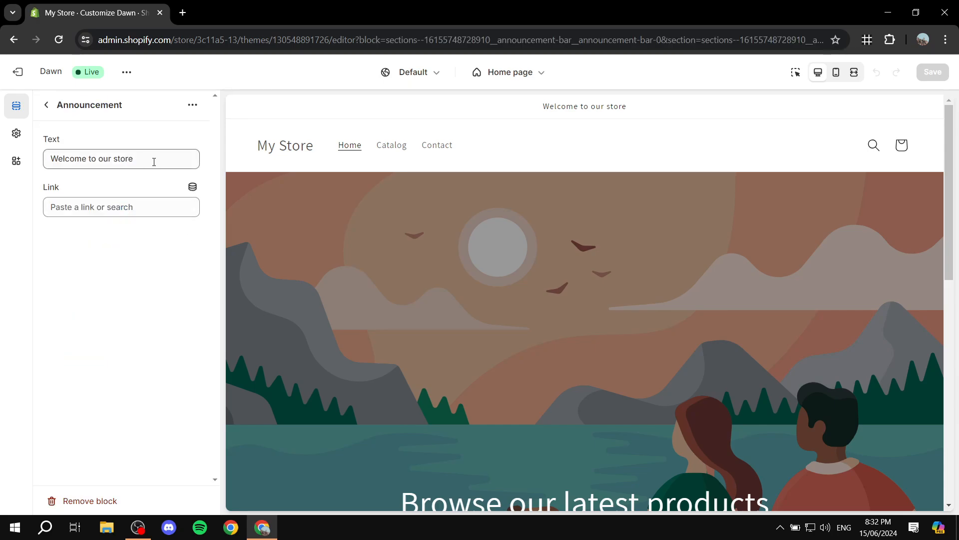
click(131, 159)
key(ctrl+a)
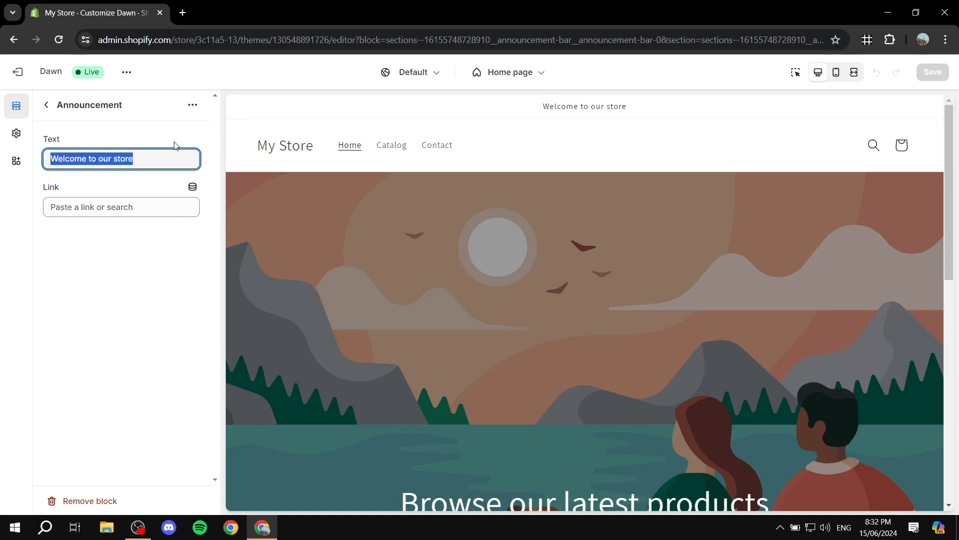
key(BackSpace)
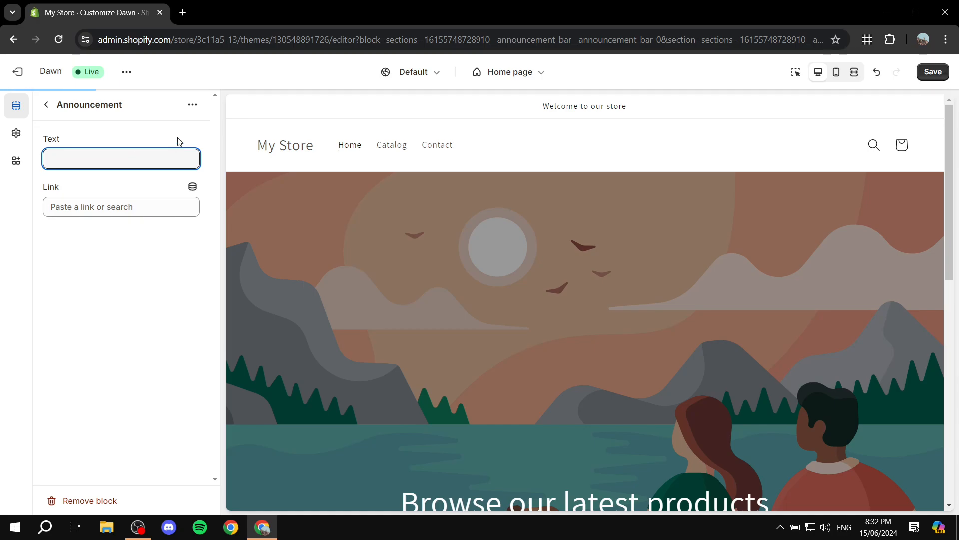
text(This is how t)
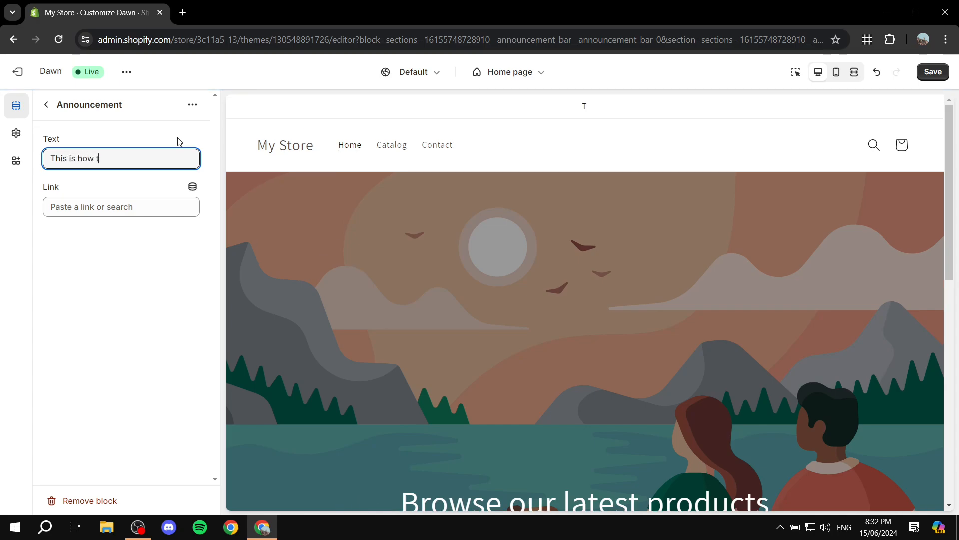
text(o edit Bar)
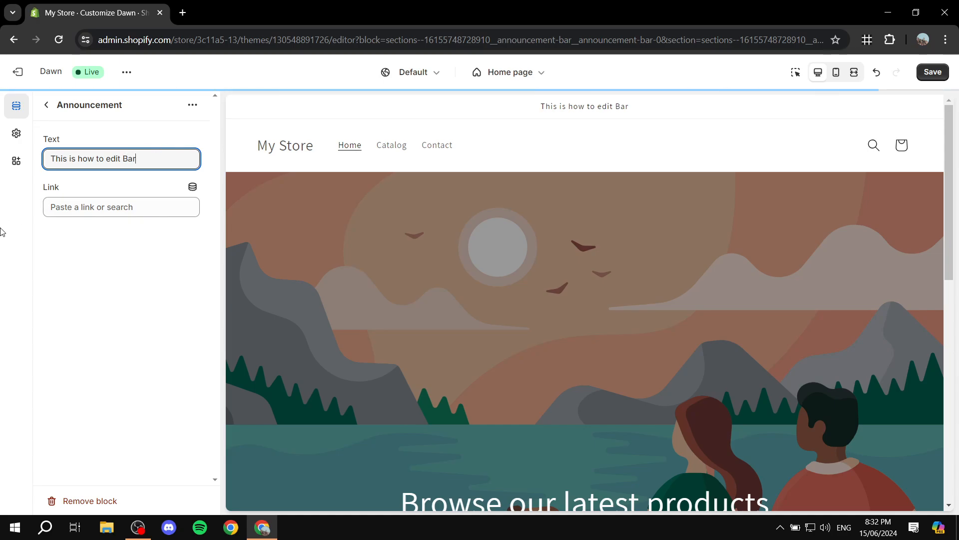
click(3, 245)
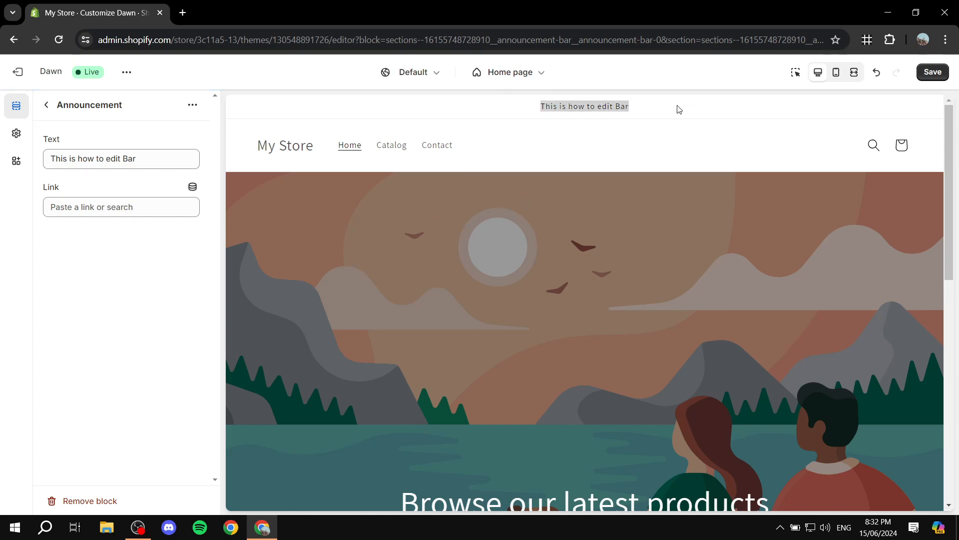
- Add a second announcement to the announcement bar and cycle through the announcements in the preview
click(46, 105)
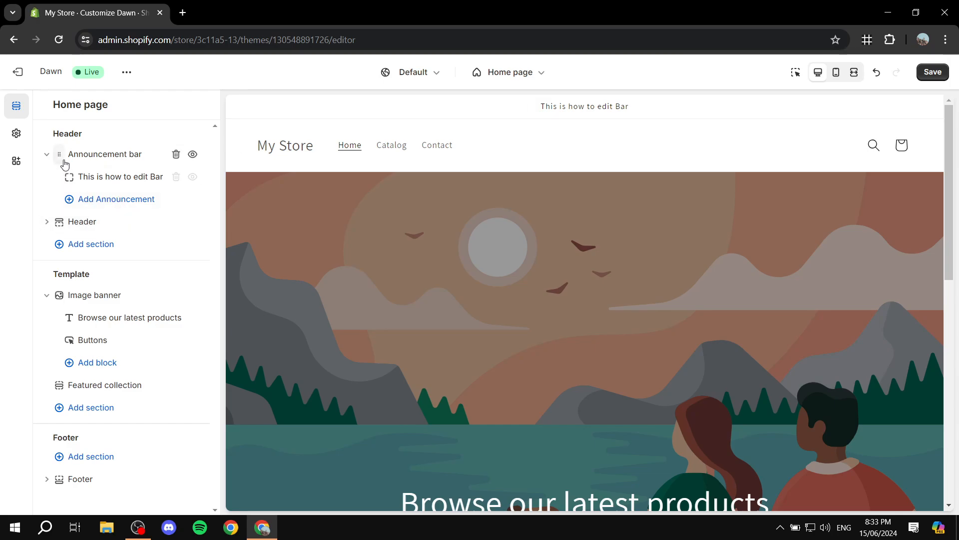
click(118, 199)
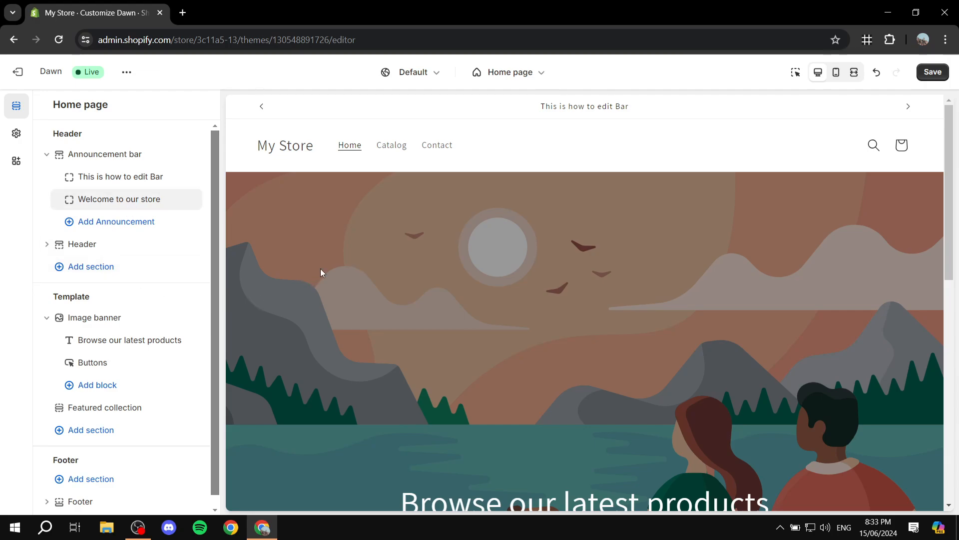
click(255, 114)
click(905, 107)
click(905, 108)
- Set the text of the second announcement to "15% Off on Red"
click(118, 200)
drag(155, 155, 25, 160)
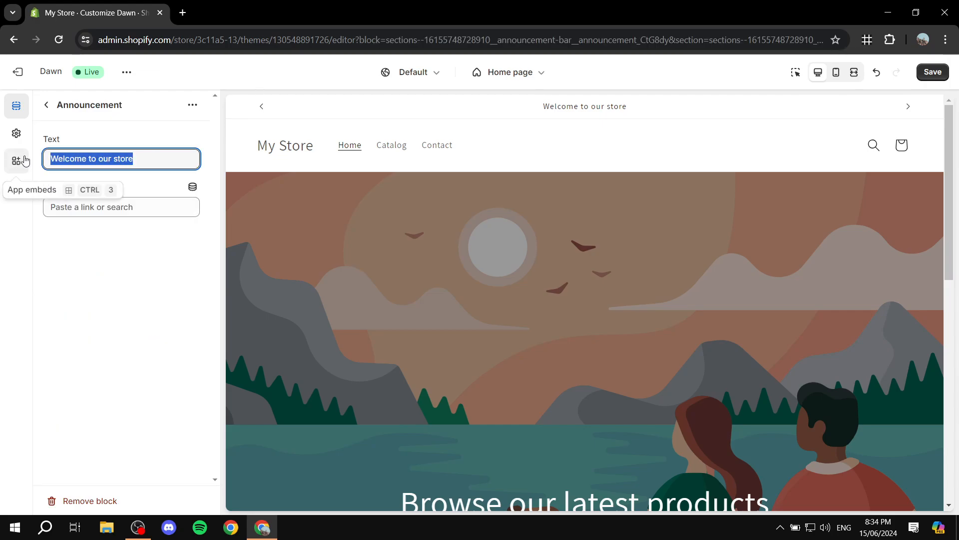
text(1)
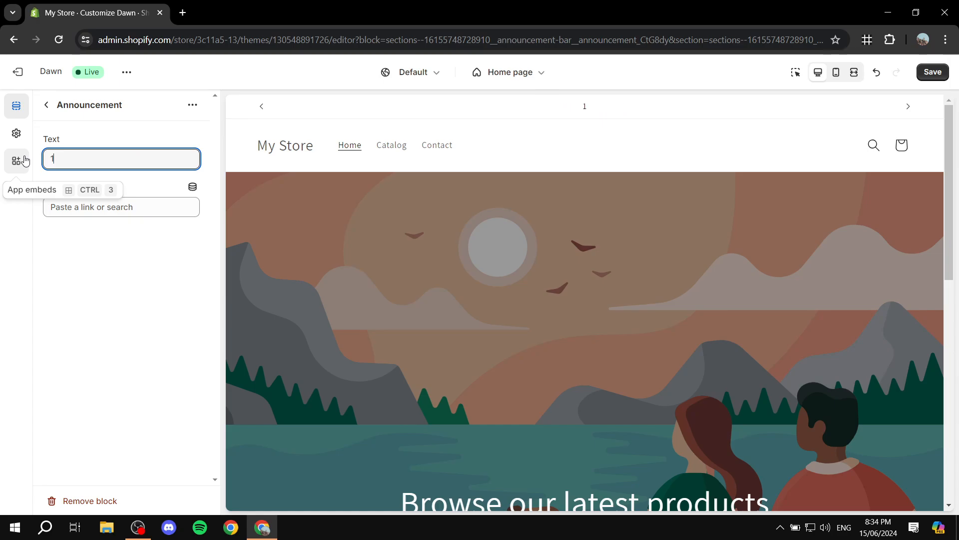
text(5% Off on Red)
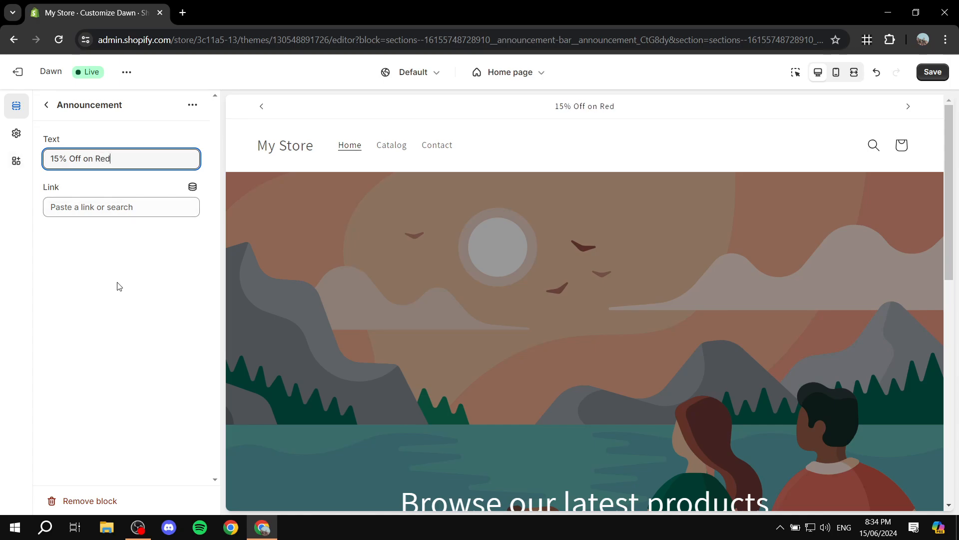
click(119, 286)
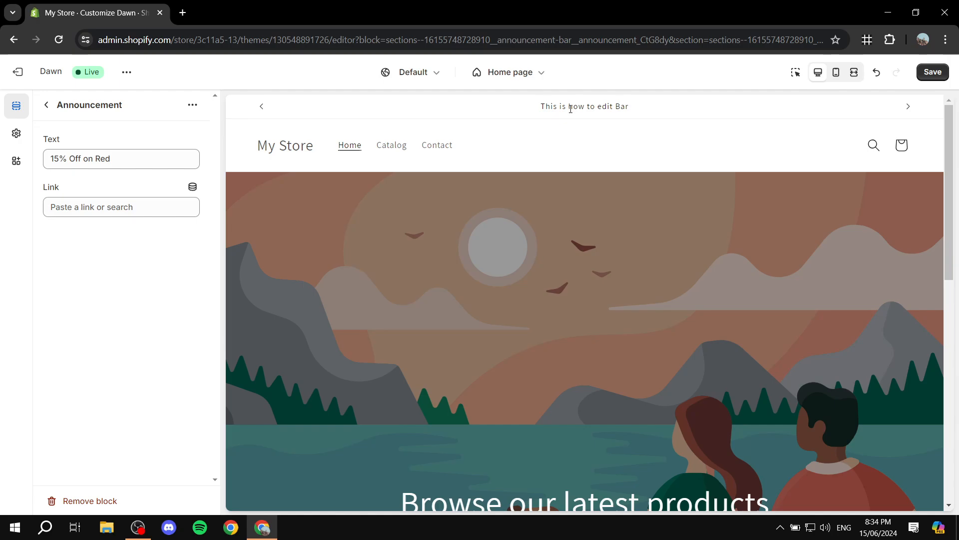
- Advance the previewed announcement bar to the second announcement and check its discount text
click(911, 109)
drag(552, 109, 621, 110)
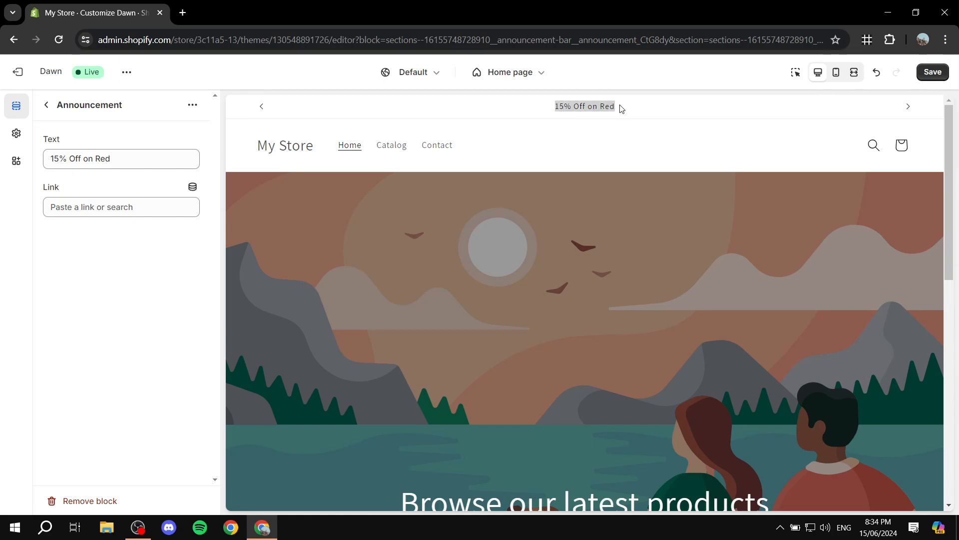
click(666, 108)
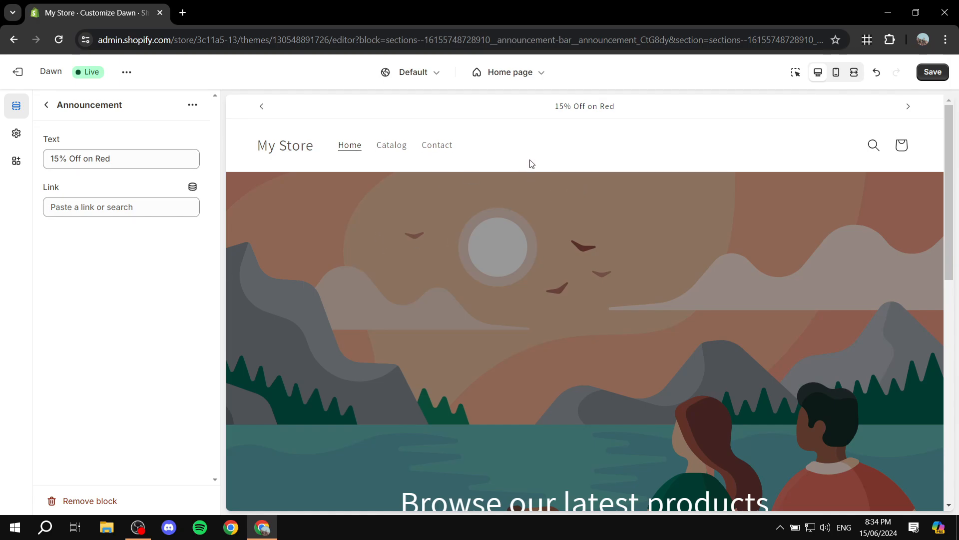
drag(544, 113, 636, 113)
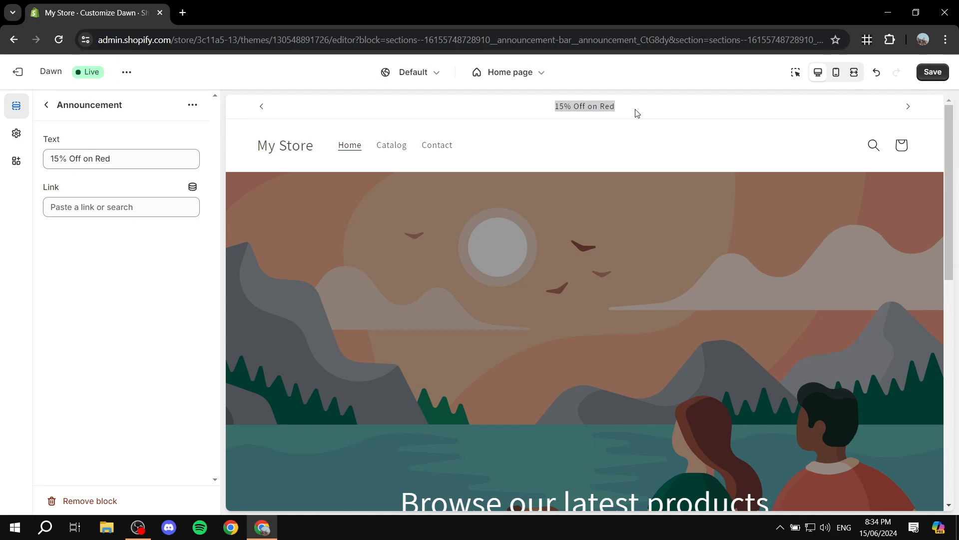
click(637, 113)
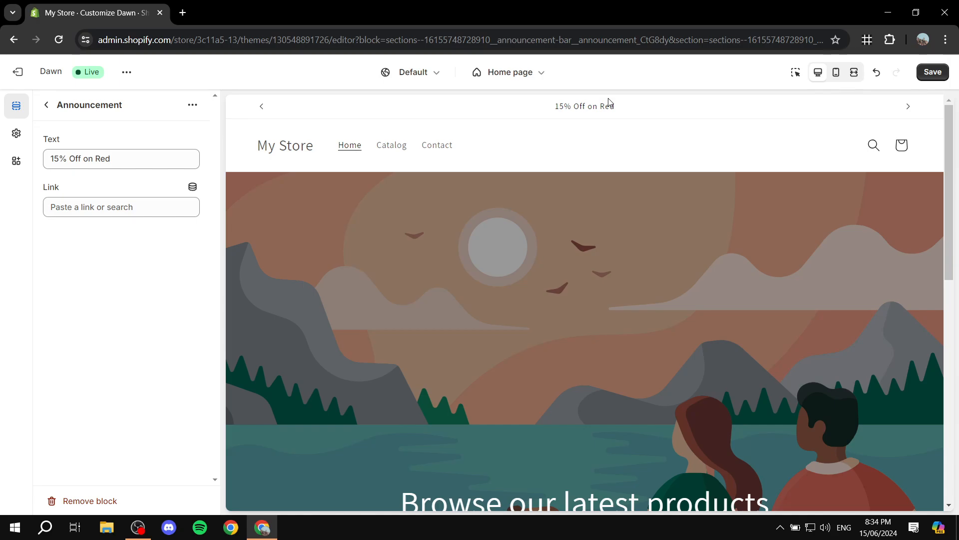
- Link the "15% Off on Red" announcement to the Red product and return to the home page section list
drag(58, 187, 19, 191)
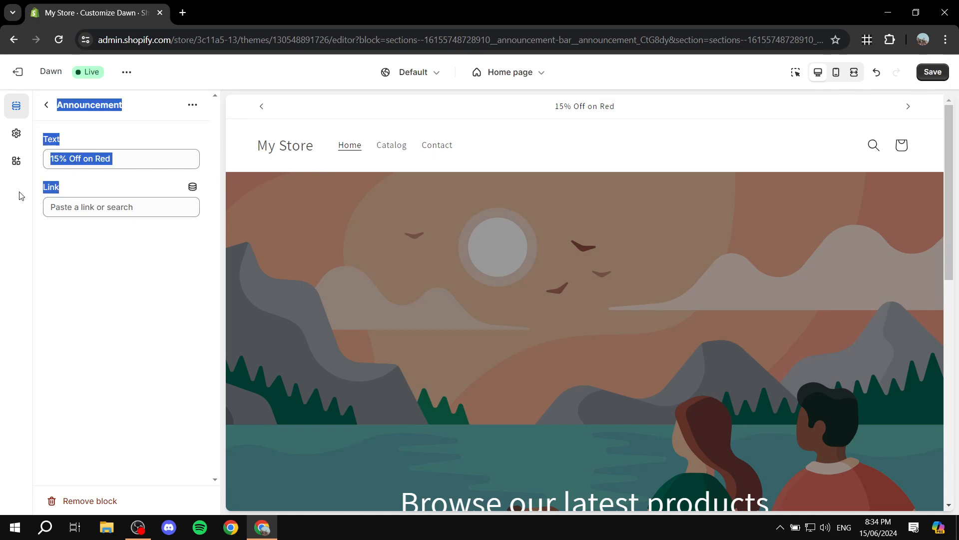
click(56, 241)
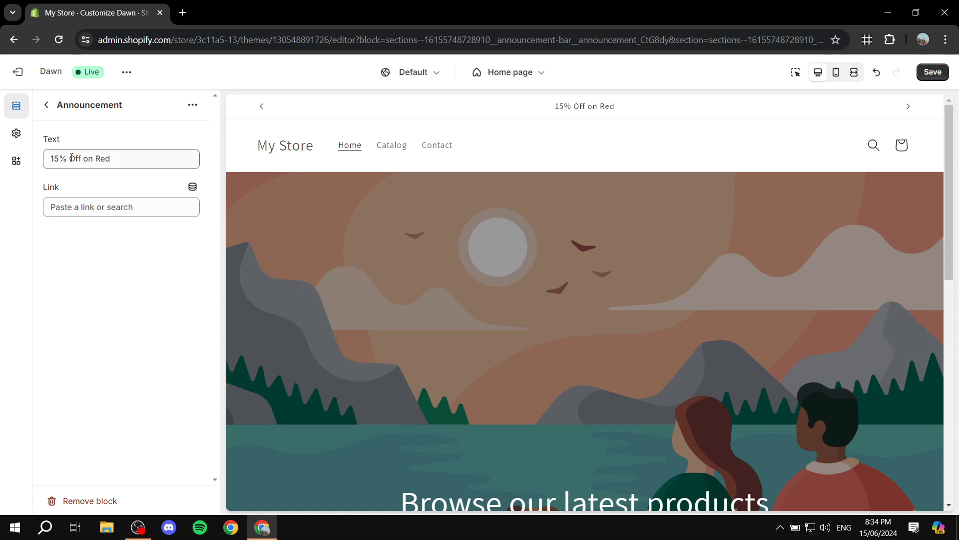
click(102, 204)
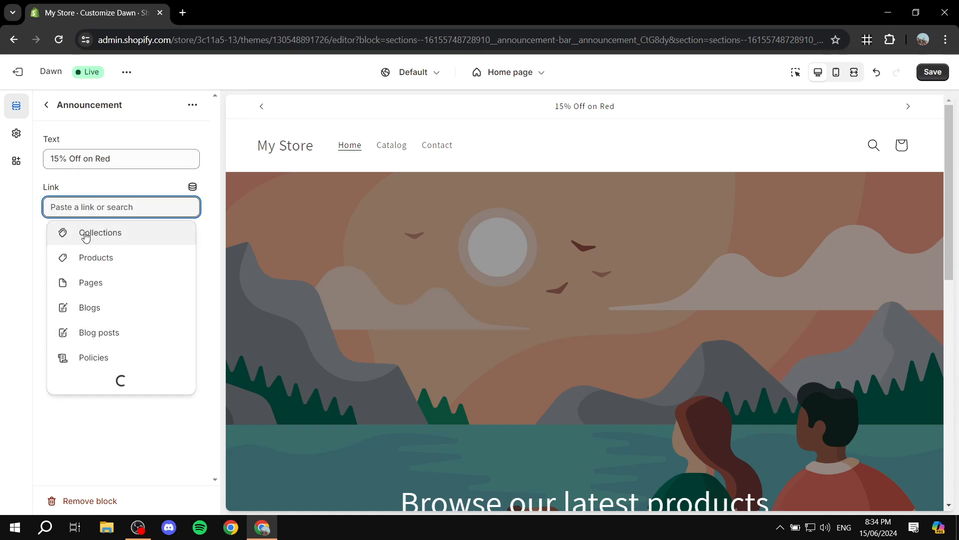
click(92, 258)
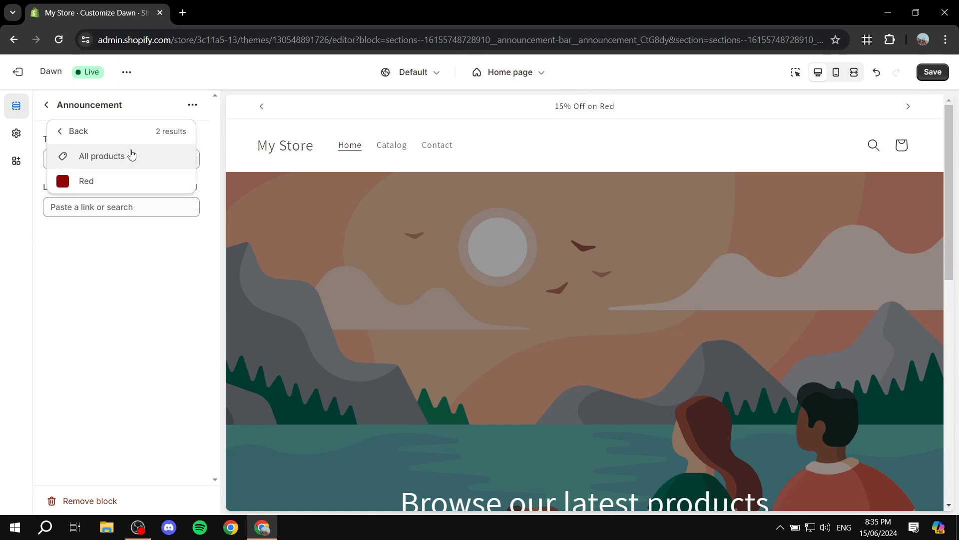
click(111, 181)
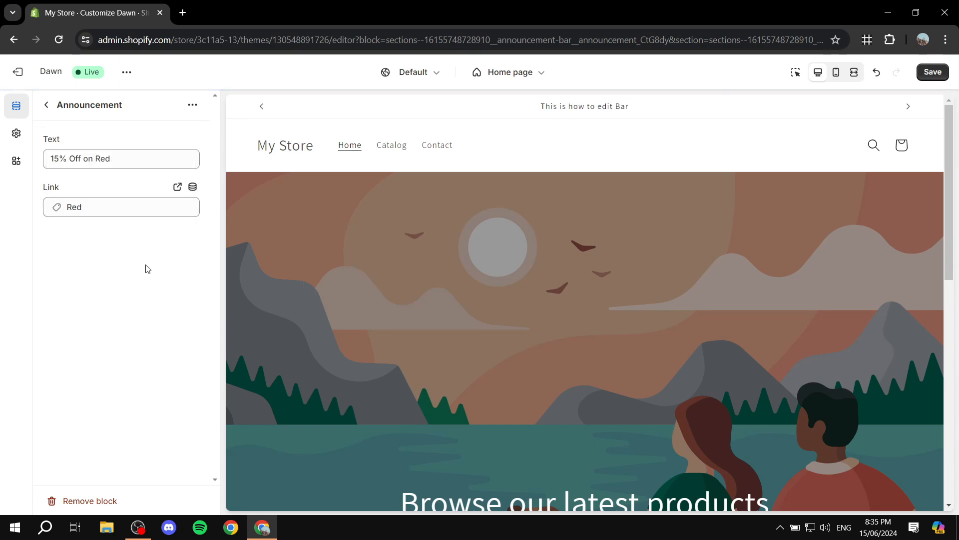
click(47, 106)
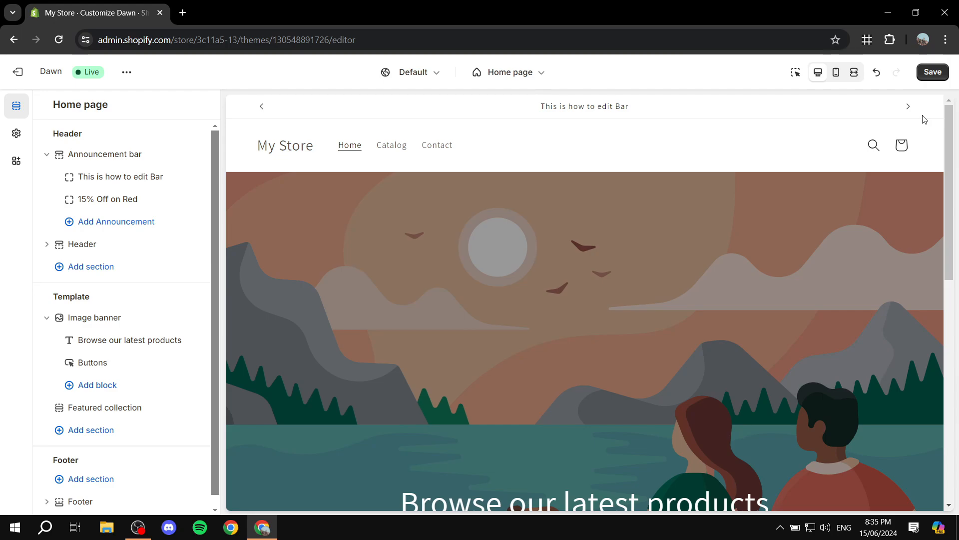
- Test the "15% Off on Red" announcement's link in the preview, check the product page it opens, and return to the home page
click(909, 107)
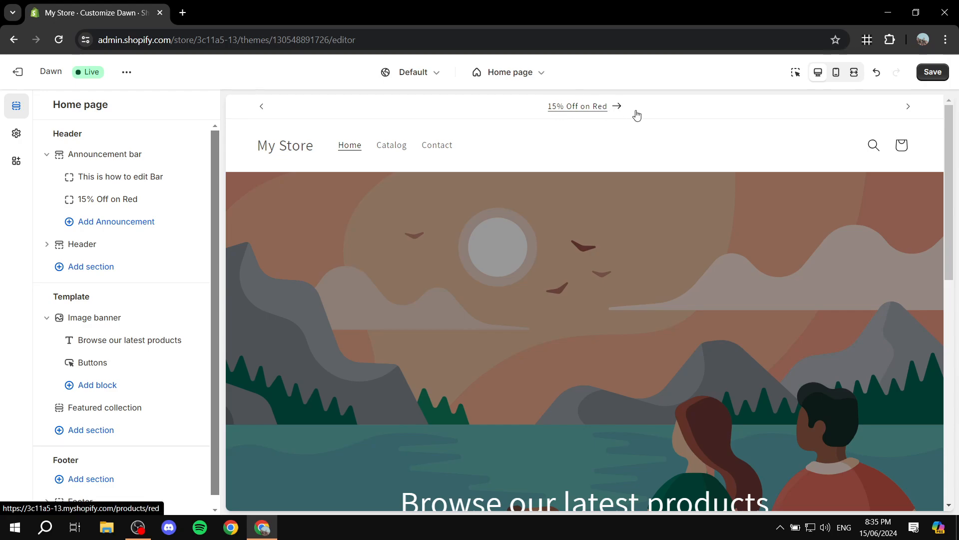
click(596, 115)
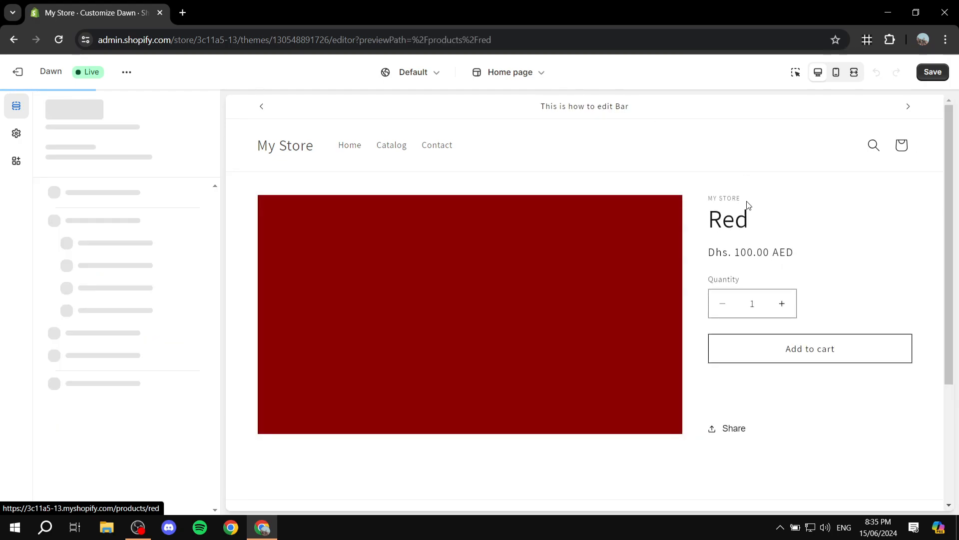
drag(699, 217, 774, 215)
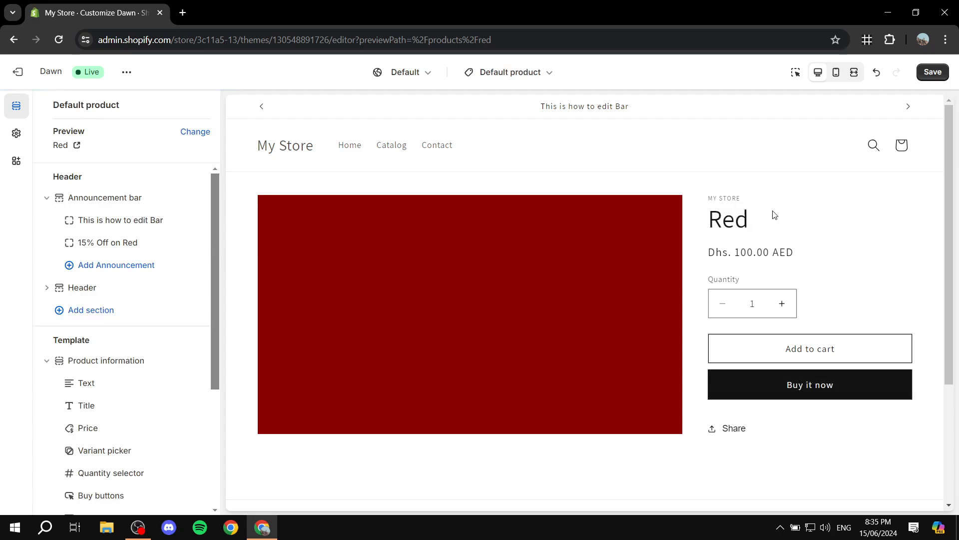
click(492, 76)
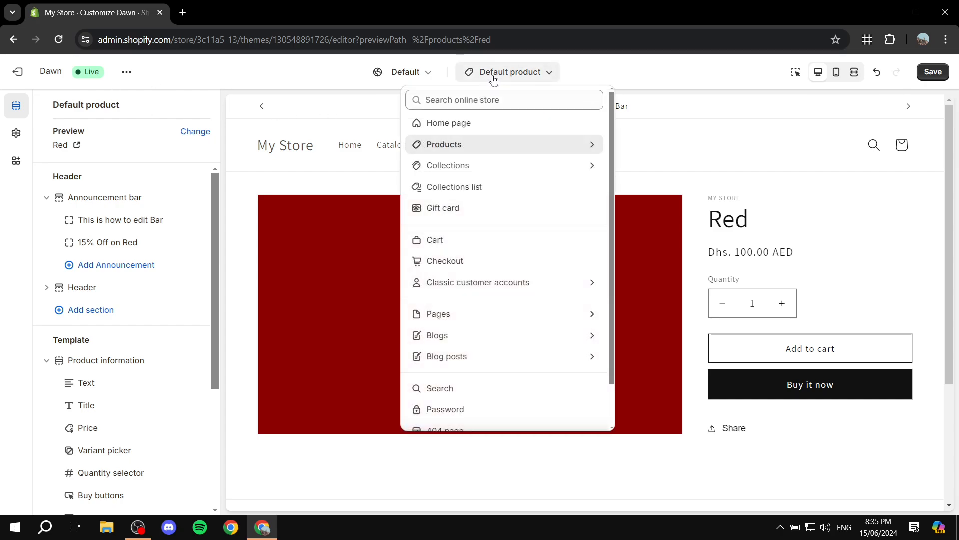
click(464, 129)
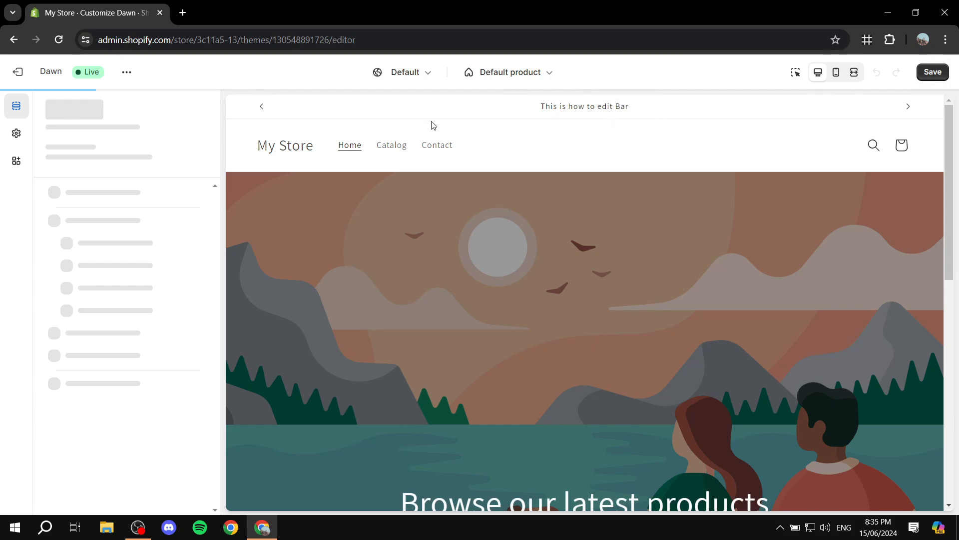
- Add a third announcement to the announcement bar and set its text to "Collection"
click(109, 222)
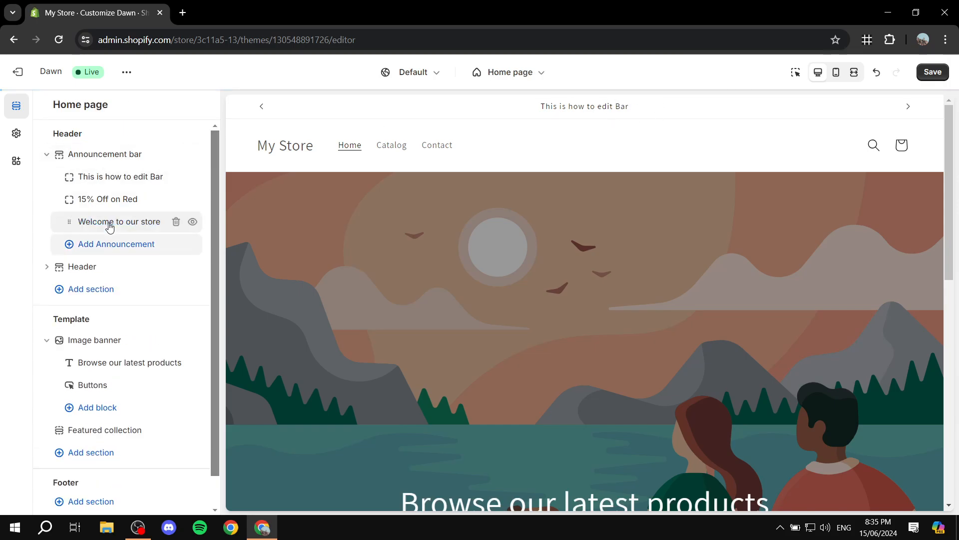
click(123, 223)
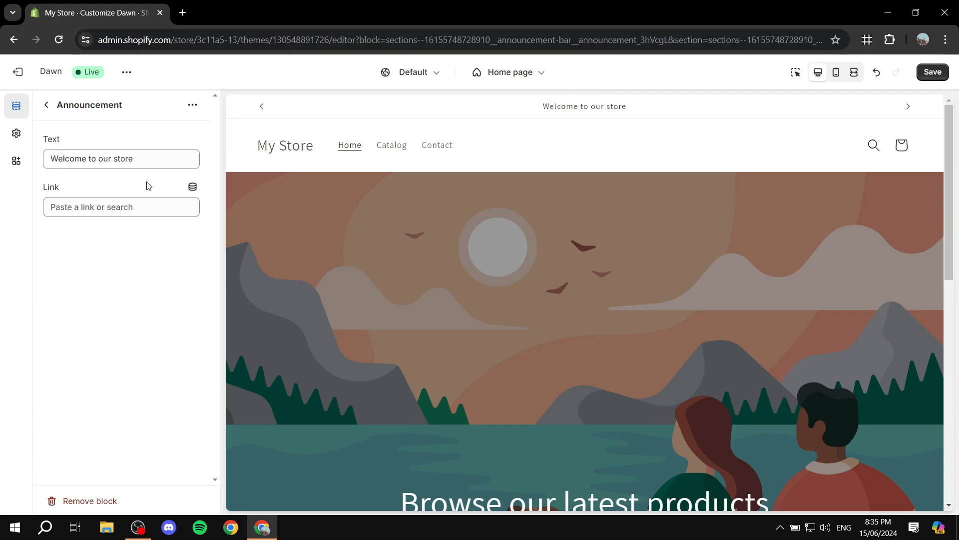
drag(145, 159, 1, 152)
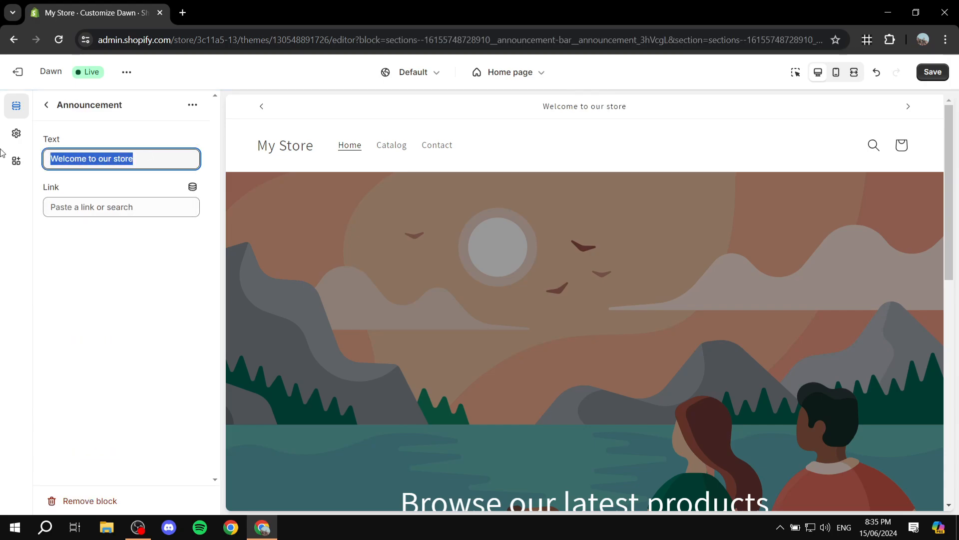
text(Collectio)
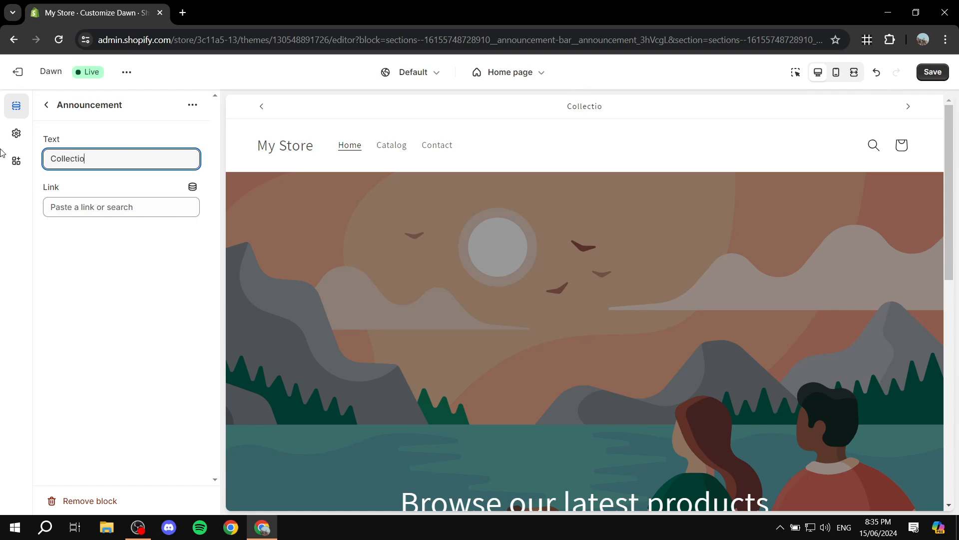
text(n)
click(90, 230)
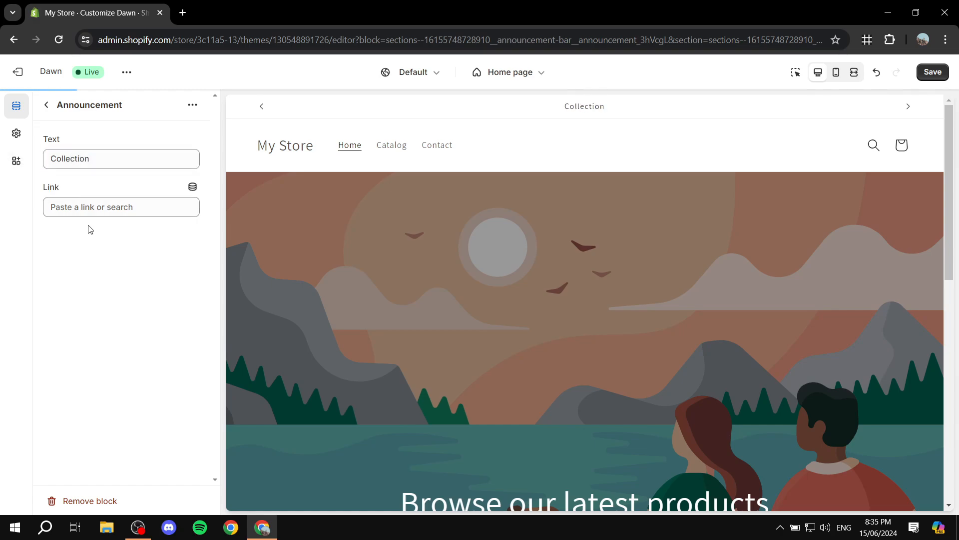
click(91, 207)
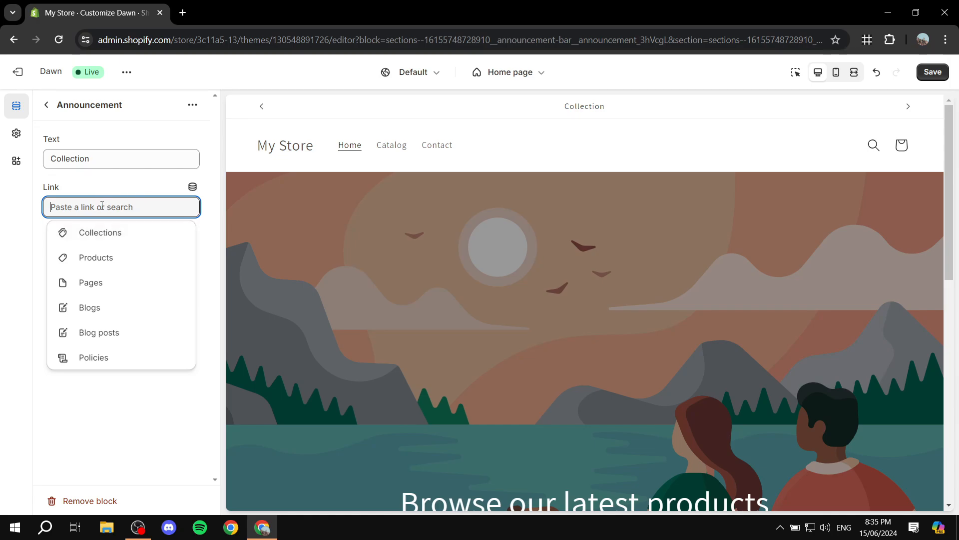
click(106, 231)
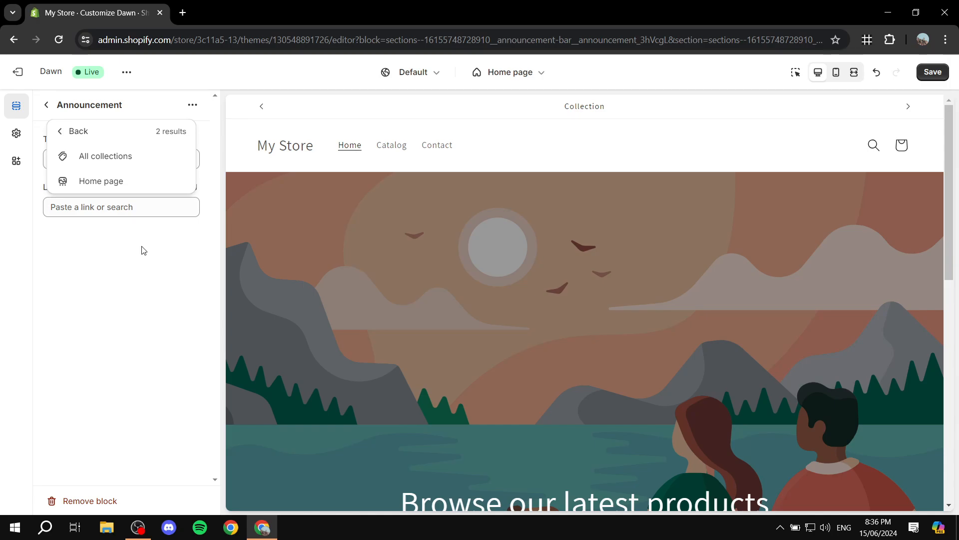
click(65, 131)
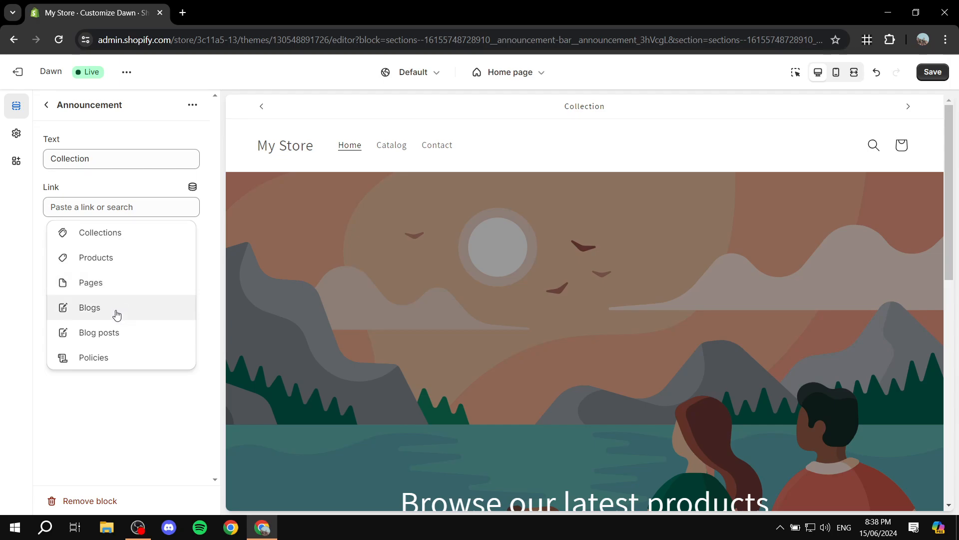
click(113, 412)
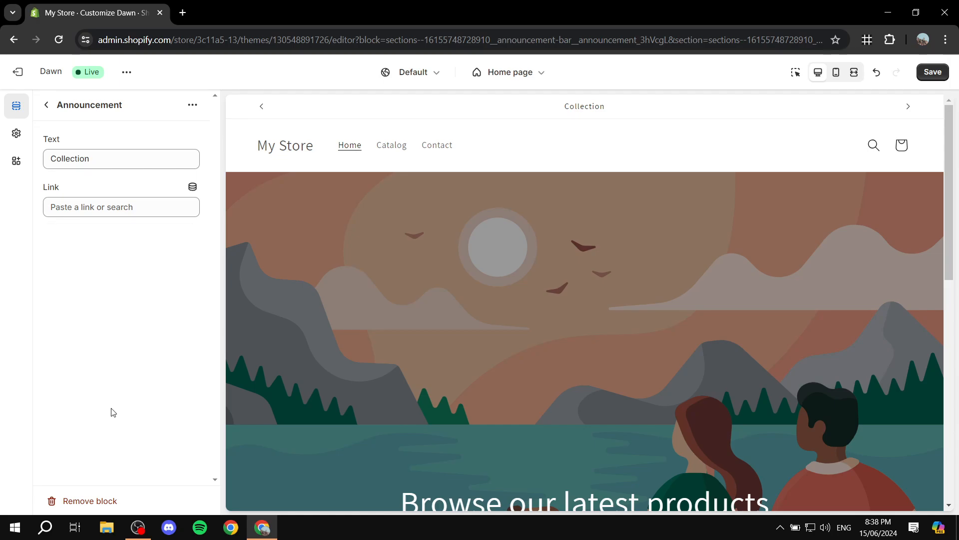
- Link the "Collection" announcement to All collections and save the theme changes
click(108, 207)
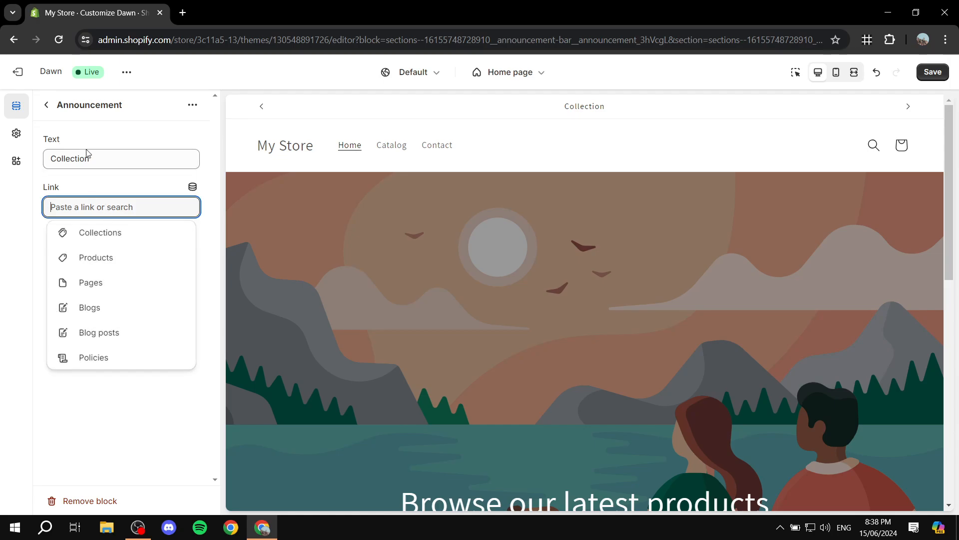
click(101, 234)
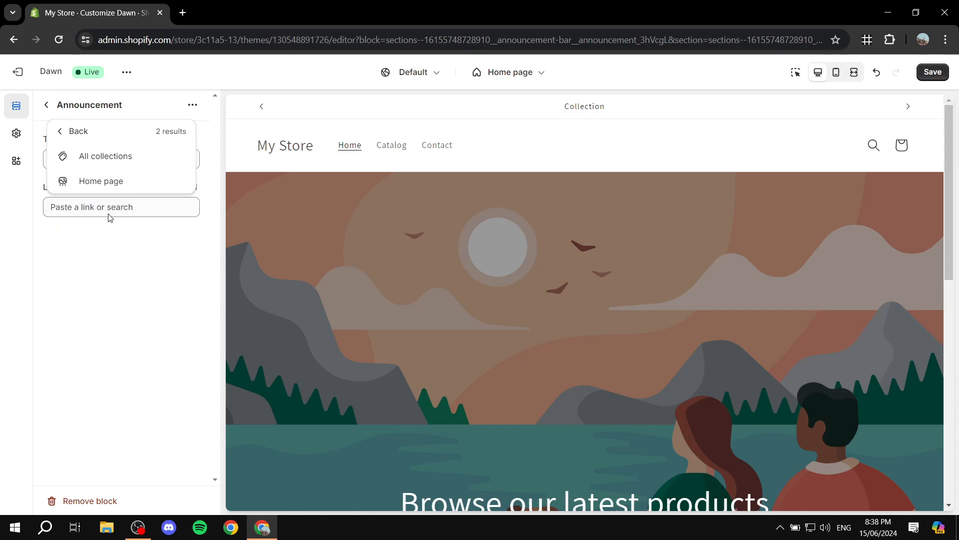
click(110, 159)
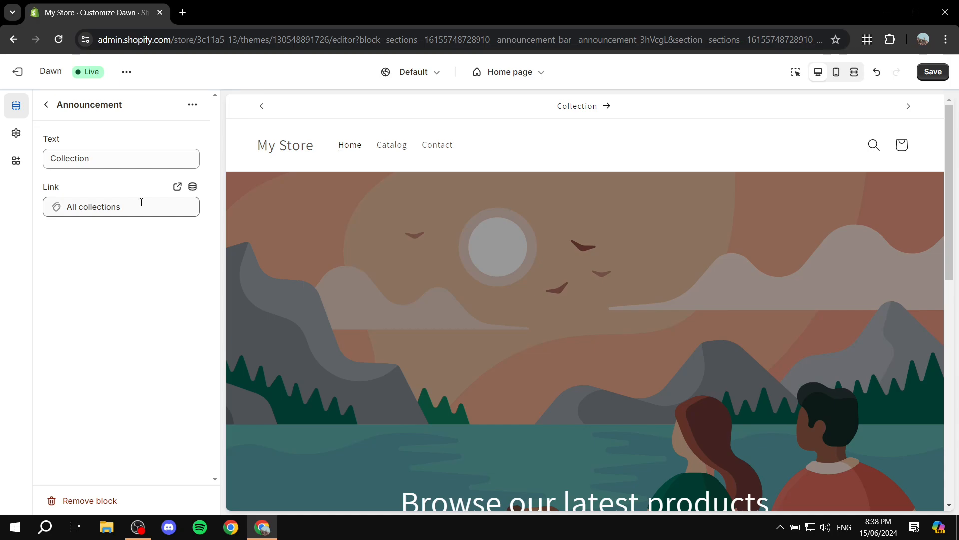
click(926, 73)
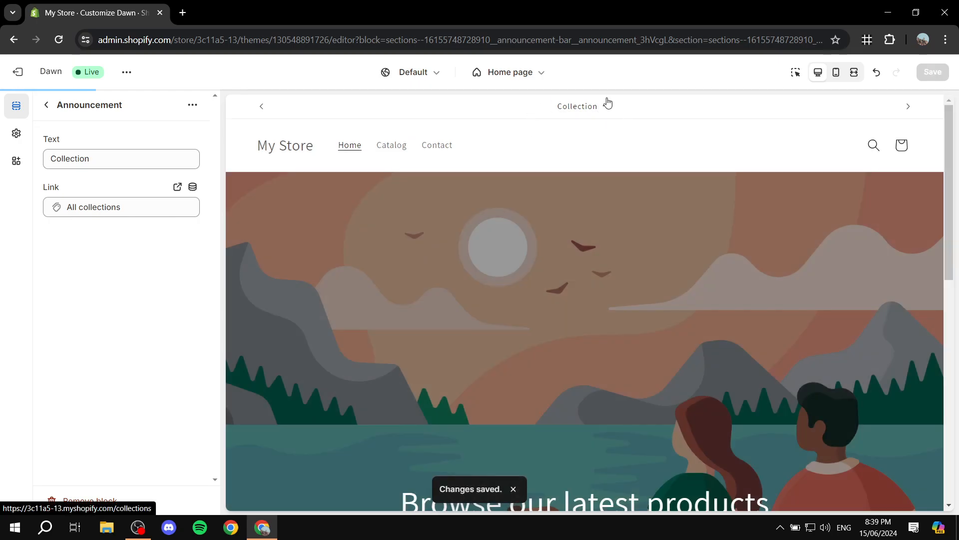
click(46, 105)
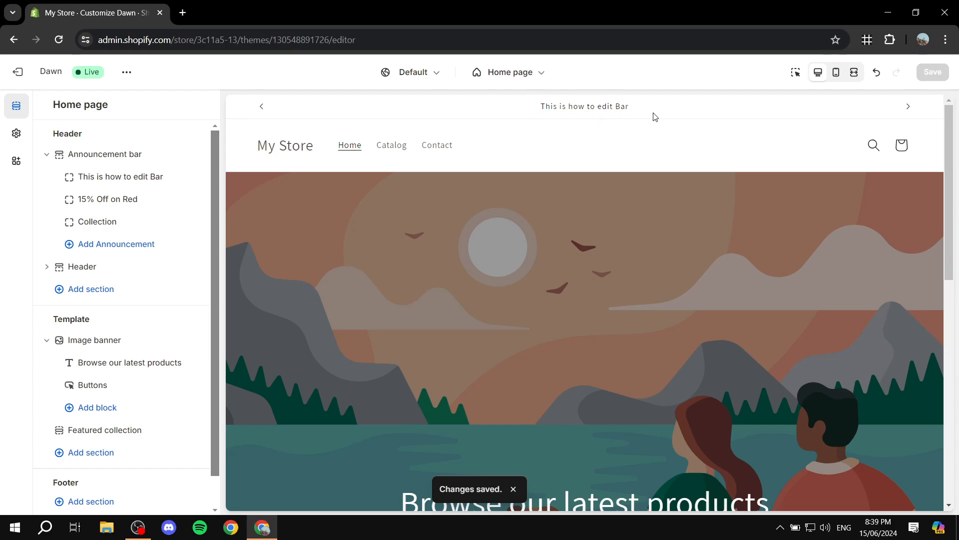
- Test the "Collection" announcement's link in the preview, look over the collections page, and return to the home page
click(908, 106)
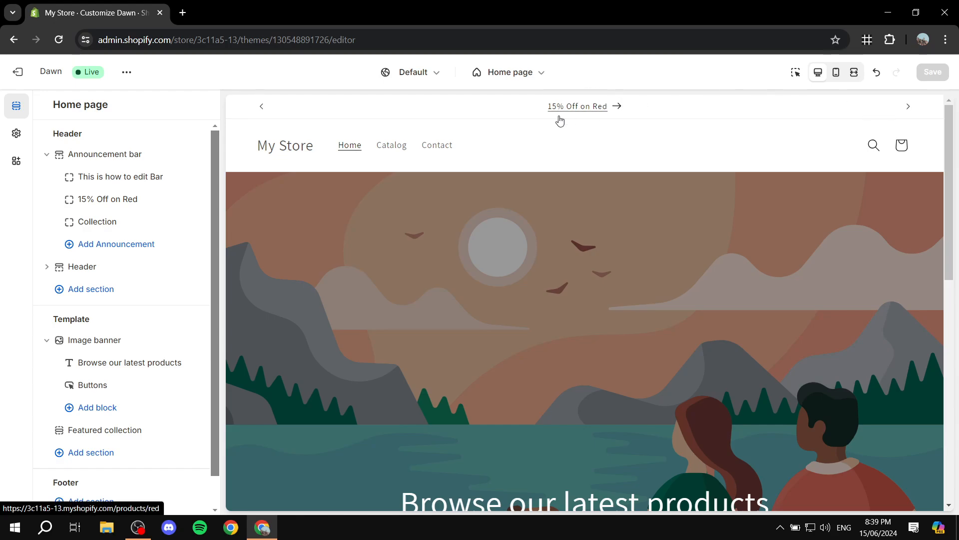
click(908, 106)
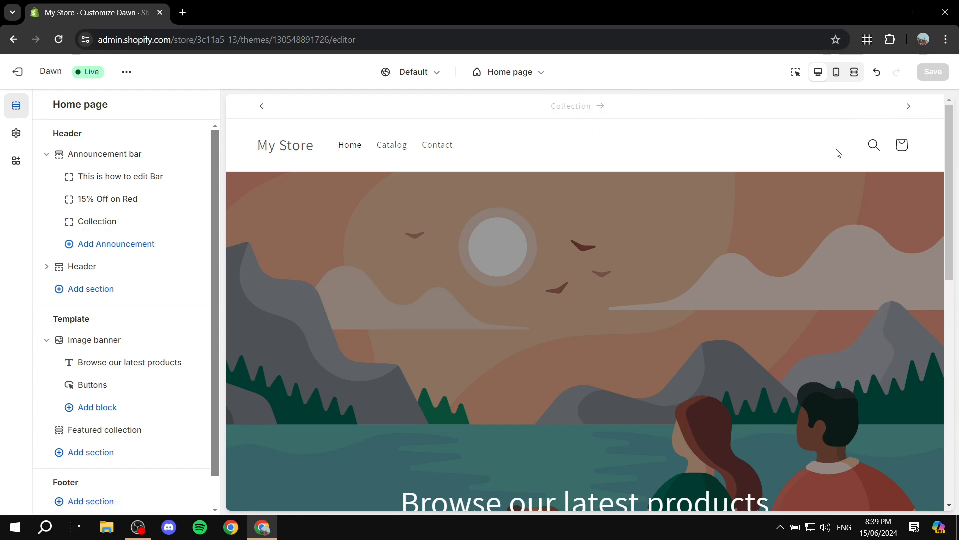
click(571, 107)
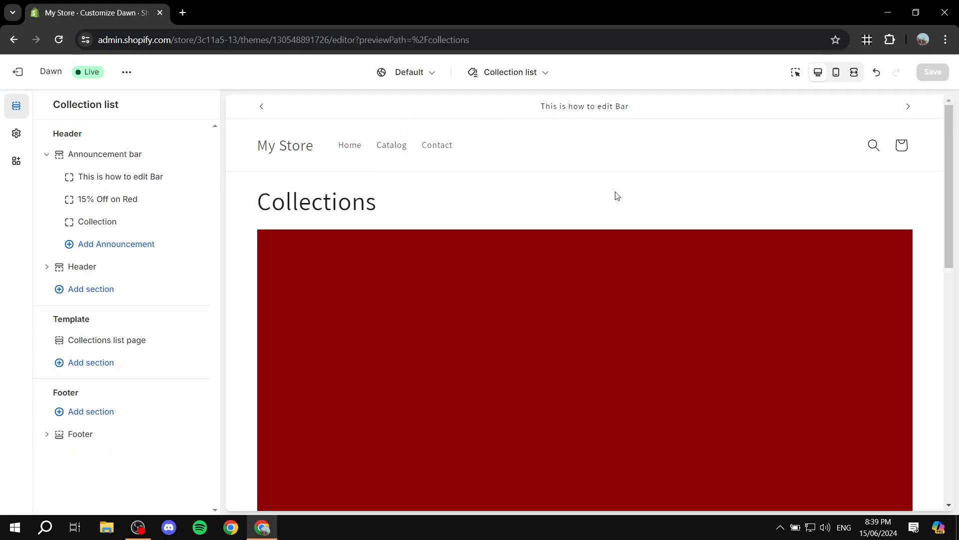
scroll(597, 238, down, 5)
scroll(547, 279, up, 9)
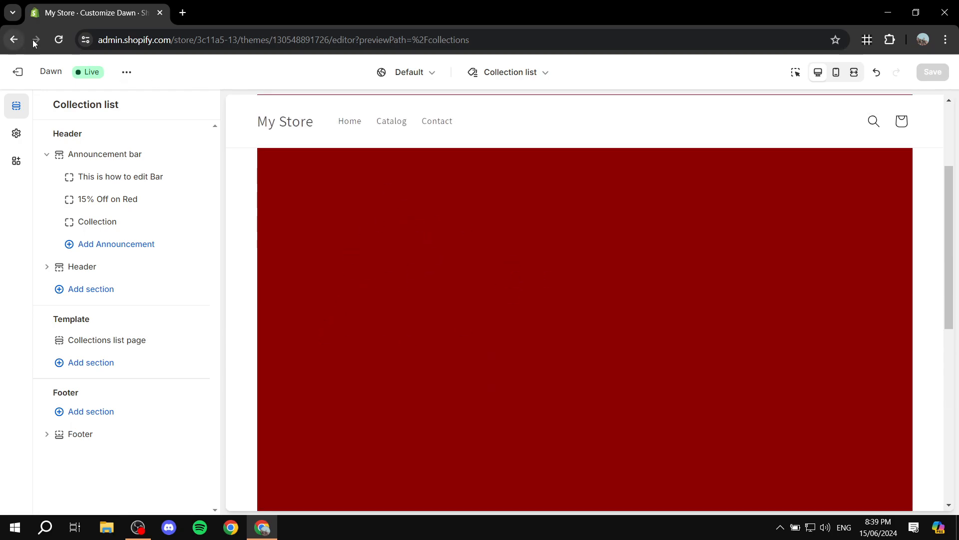
click(533, 74)
click(495, 125)
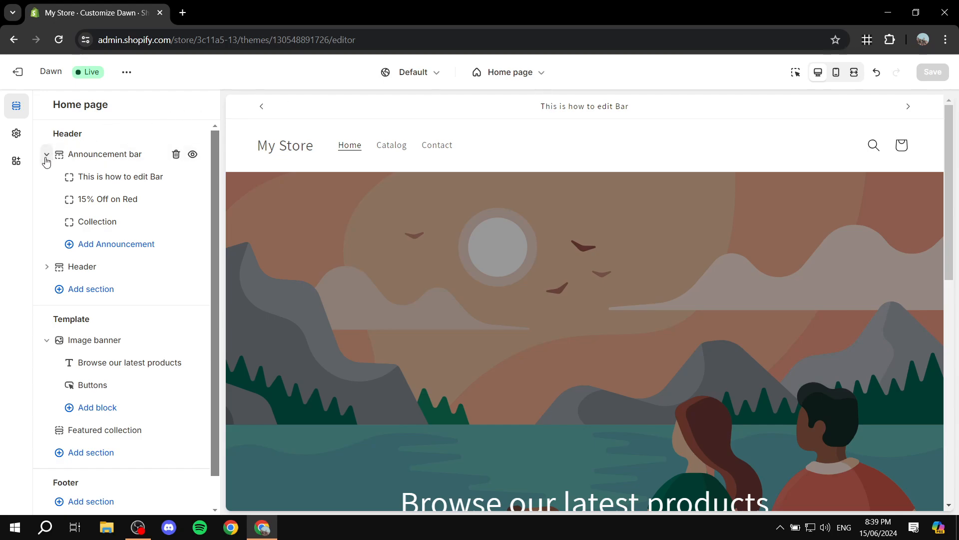
- Open the Announcement bar section's settings and look through its color scheme, icon, rotation and selector options
click(110, 155)
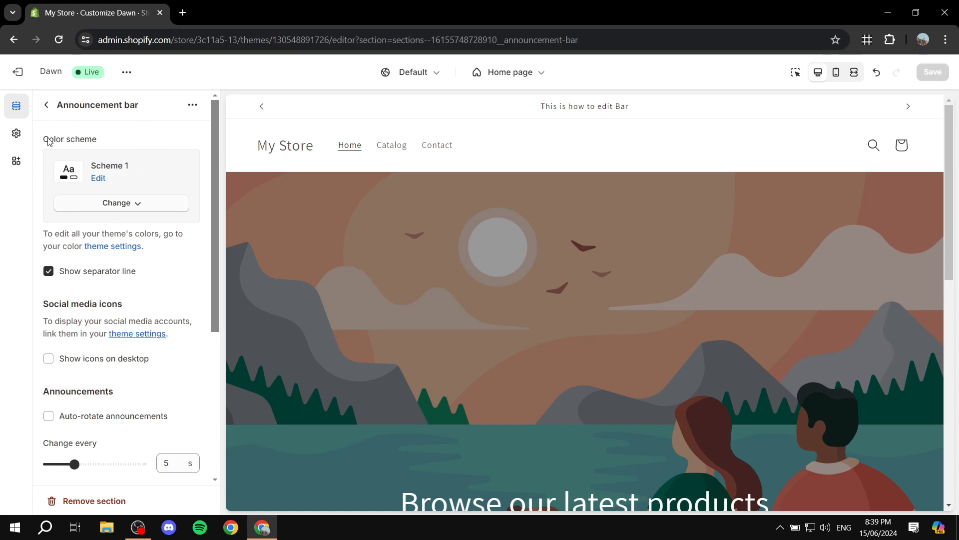
scroll(115, 218, down, 5)
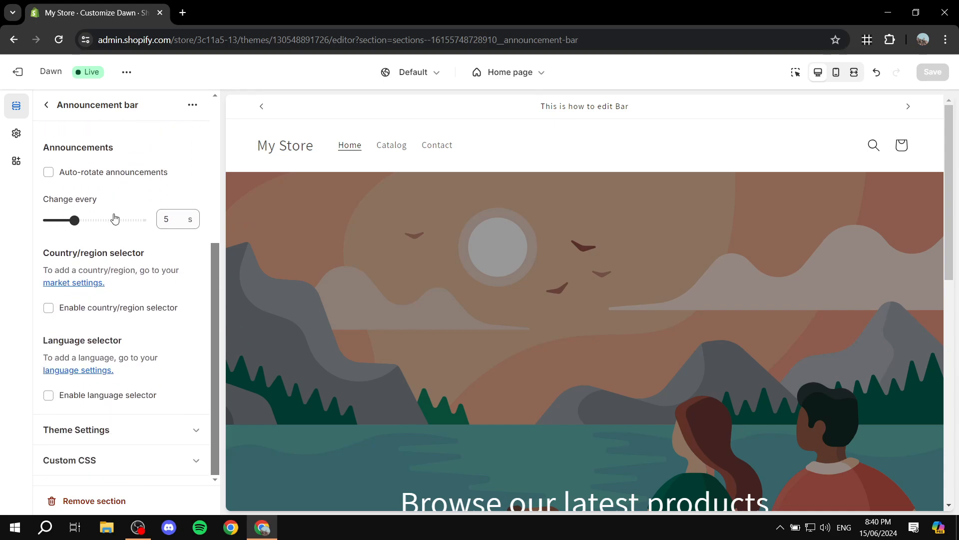
scroll(115, 218, up, 5)
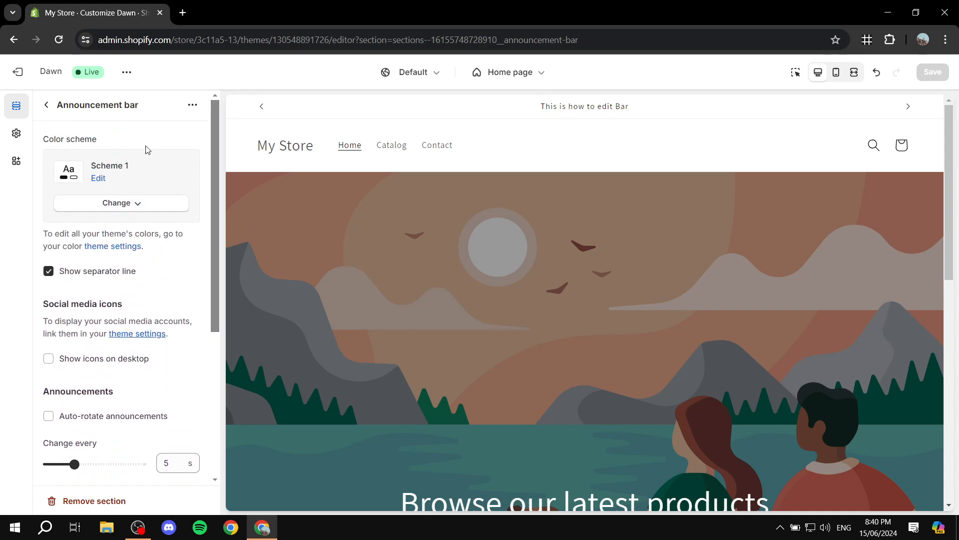
scroll(152, 195, down, 5)
scroll(146, 203, up, 5)
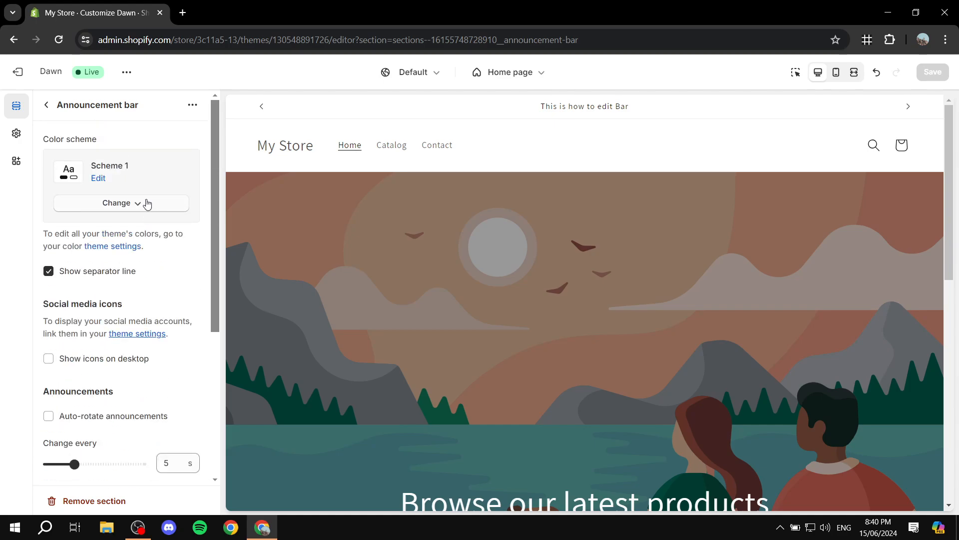
drag(36, 140, 111, 143)
click(110, 143)
- Try Scheme 3 on the announcement bar, and settle on Scheme 4 as its color scheme
click(135, 209)
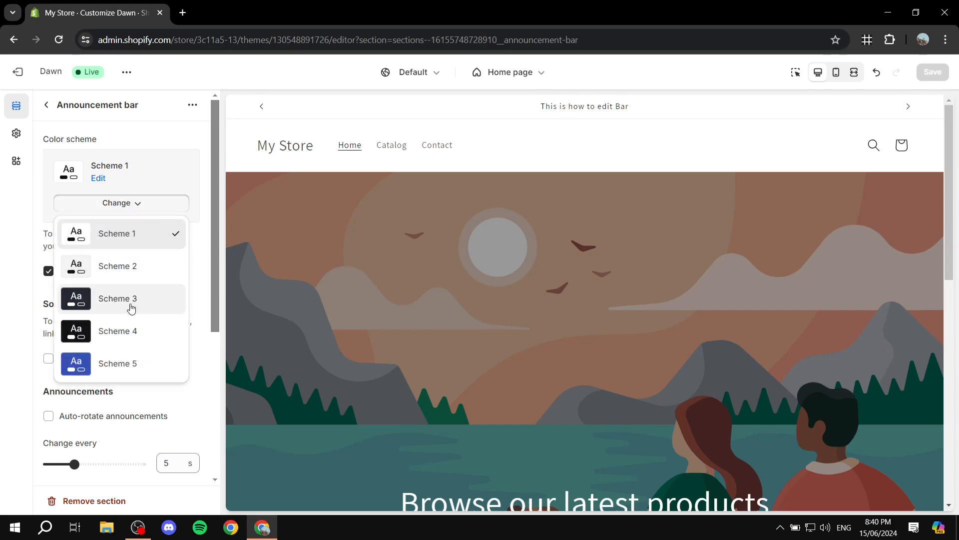
click(131, 305)
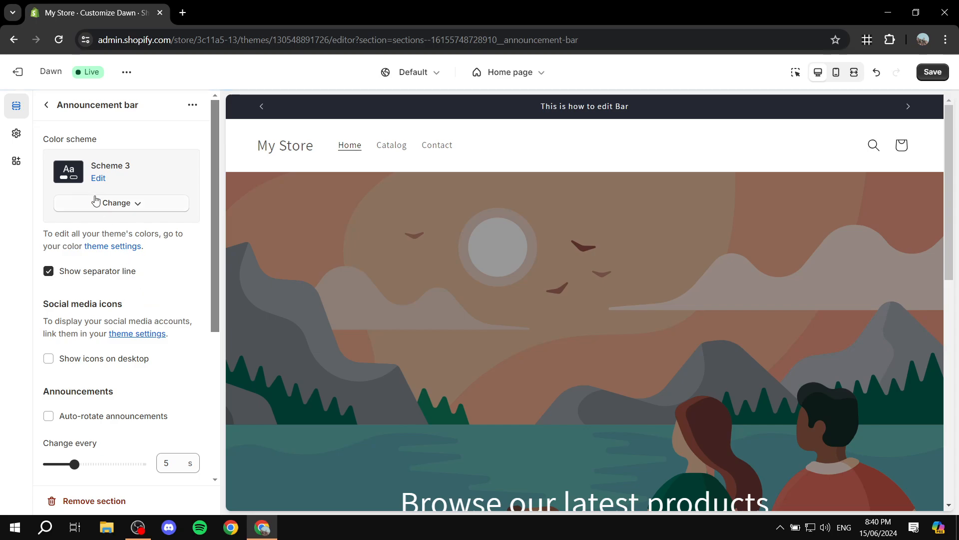
click(135, 205)
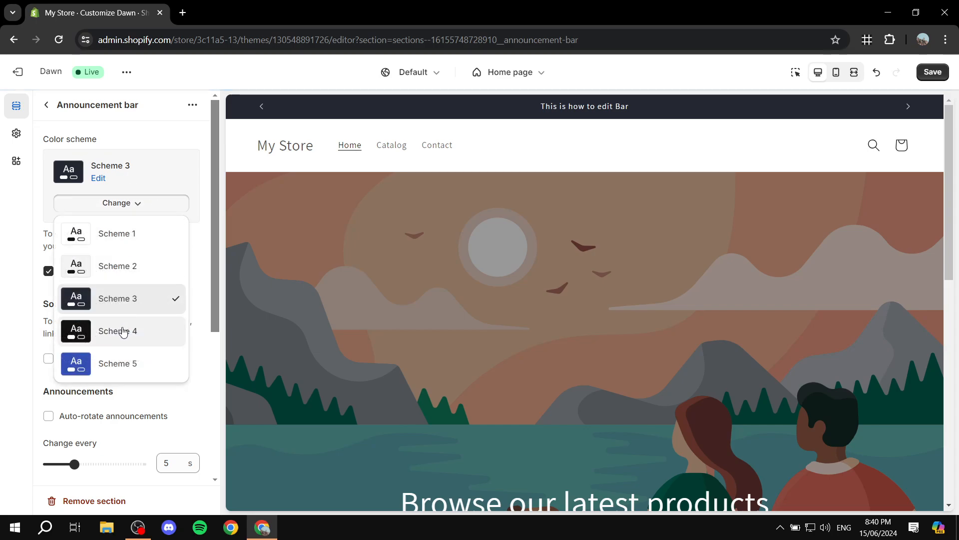
click(123, 331)
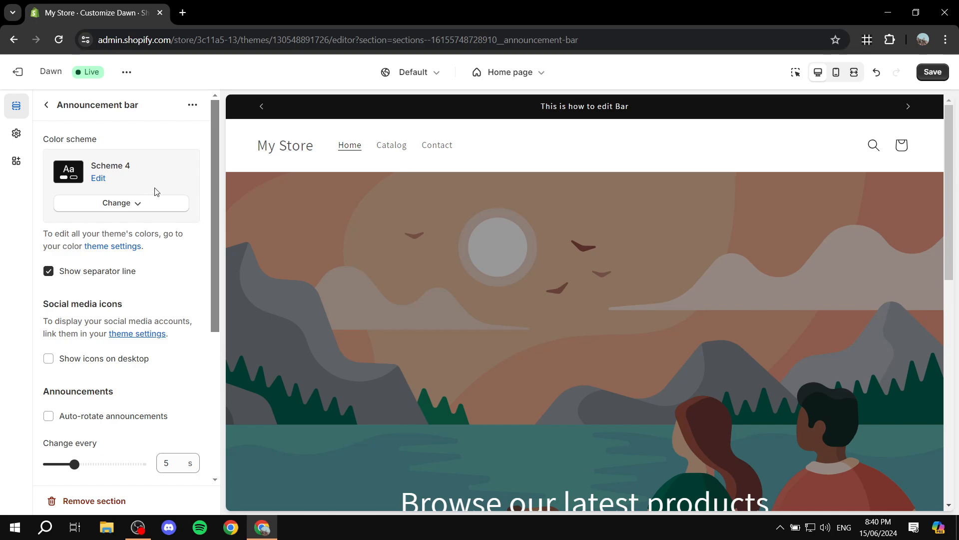
- Try the announcement bar without its separator line and with desktop social media icons, restoring both settings
scroll(154, 194, down, 1)
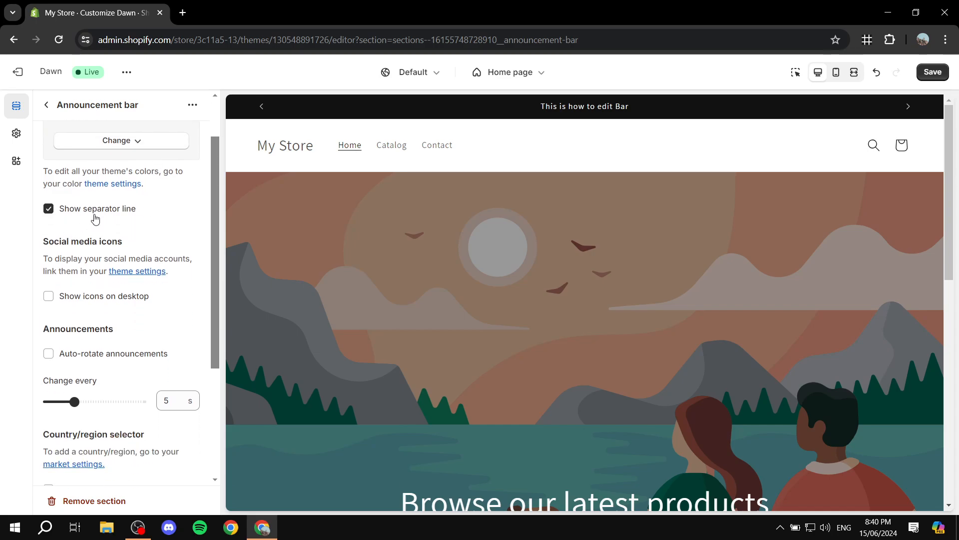
click(50, 210)
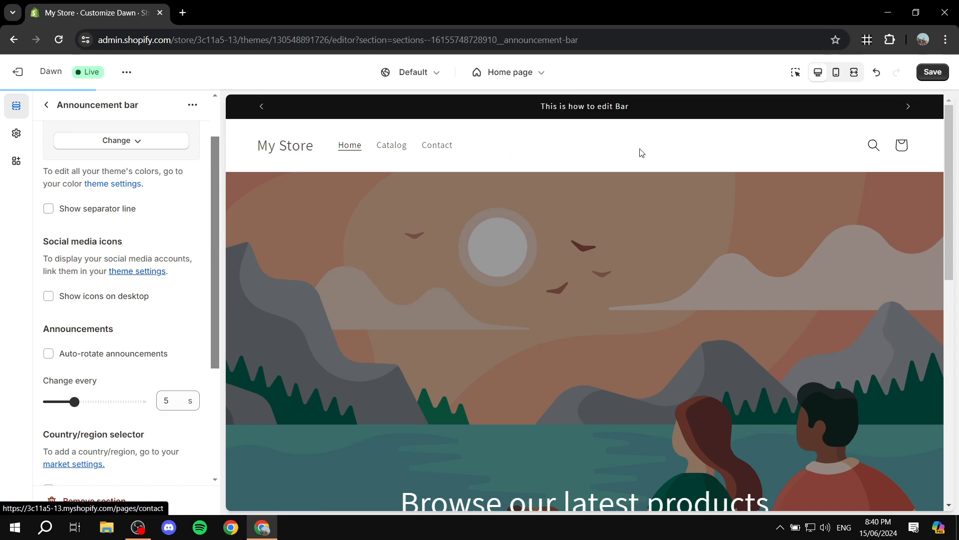
click(70, 209)
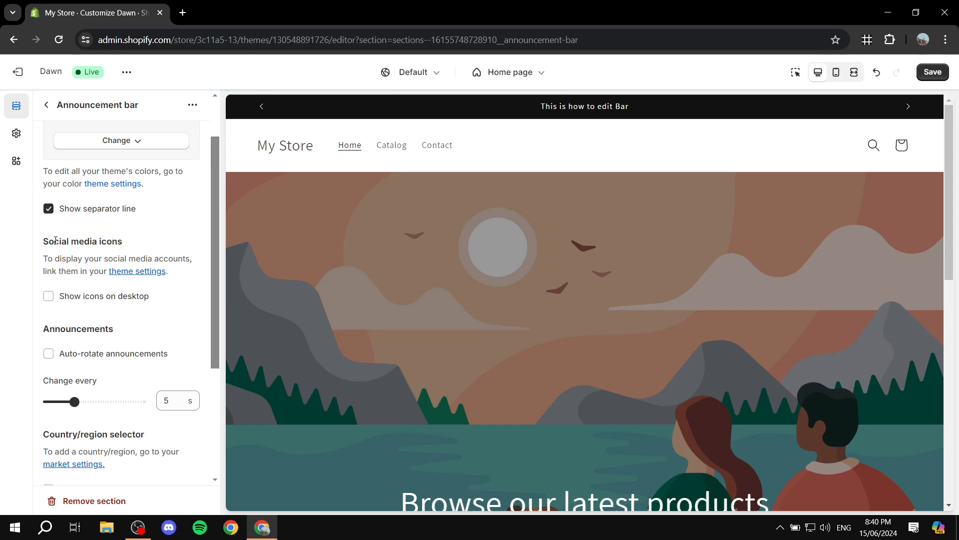
click(48, 297)
click(48, 296)
- Enable auto-rotation of the announcements and set them to change every 7 seconds
scroll(50, 275, down, 1)
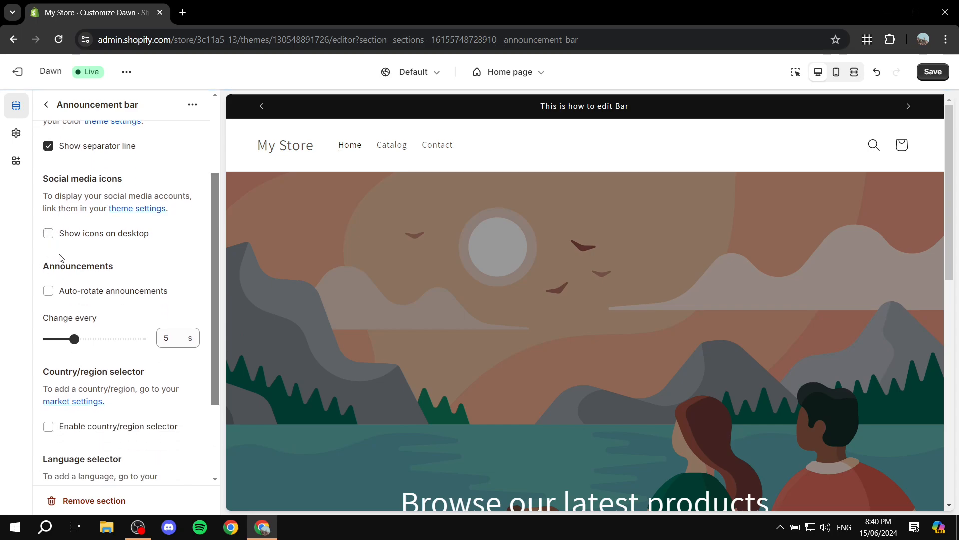
scroll(60, 257, down, 1)
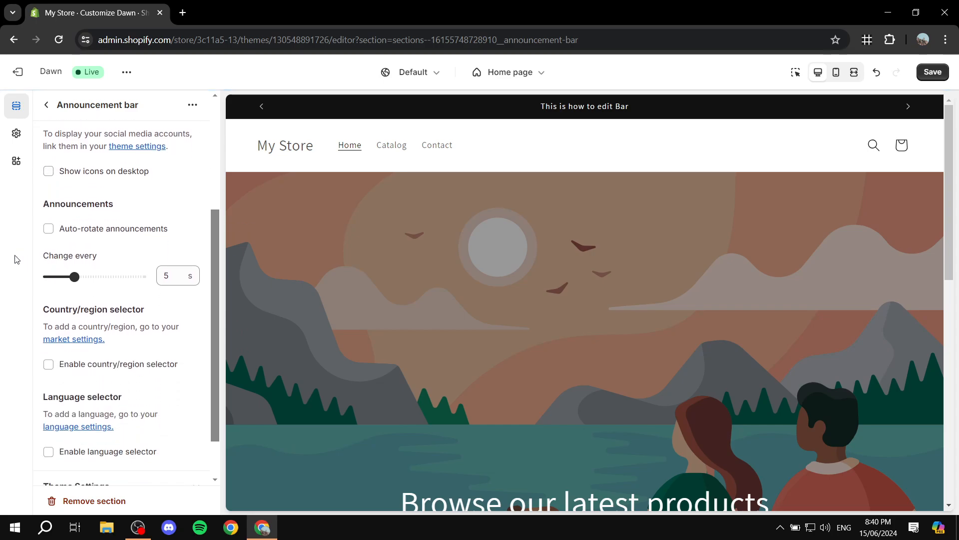
click(146, 239)
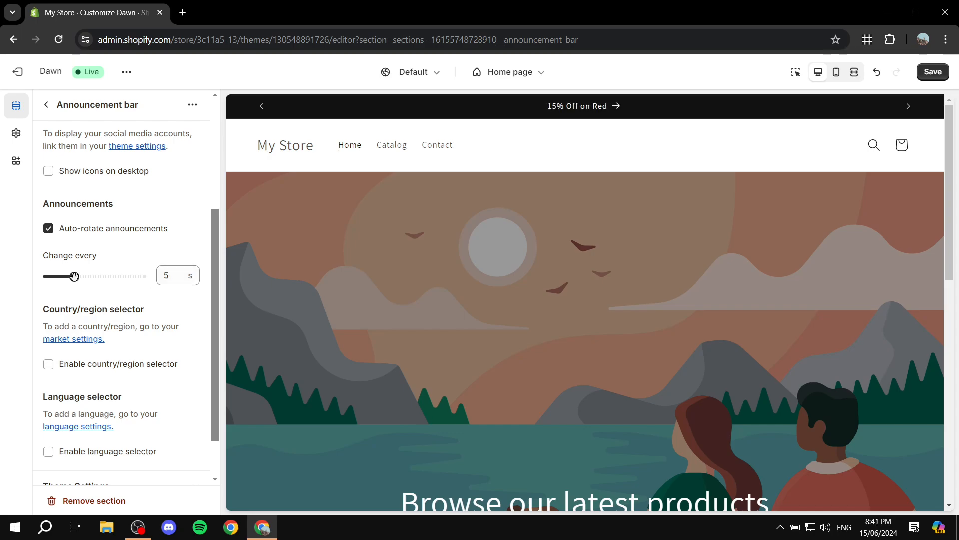
drag(75, 277, 85, 278)
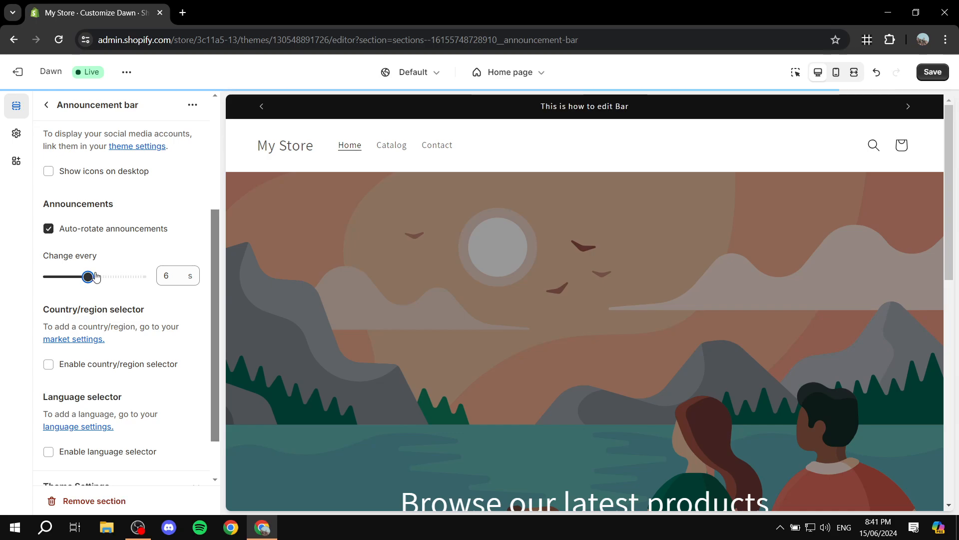
click(101, 276)
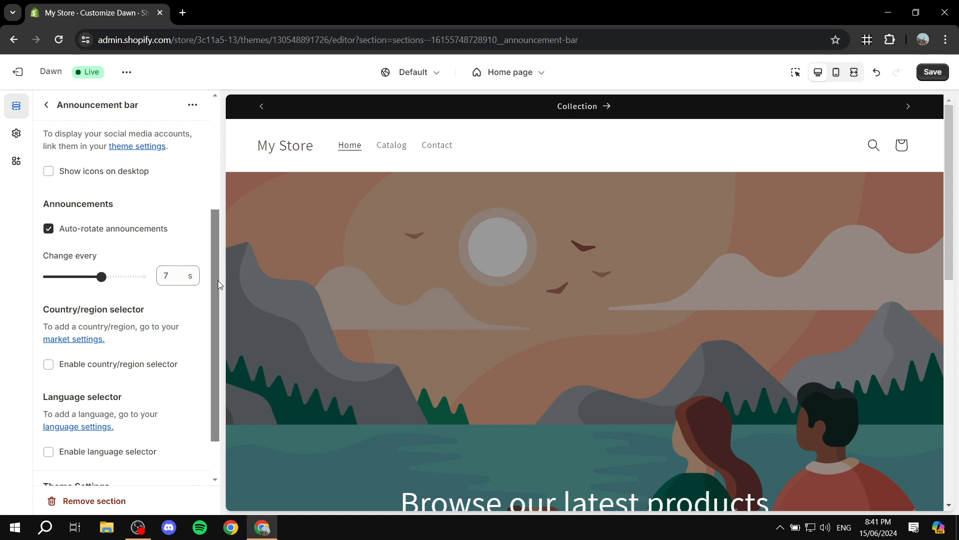
- Try the country/region and language selectors in the announcement bar, and disable both again
scroll(210, 294, down, 2)
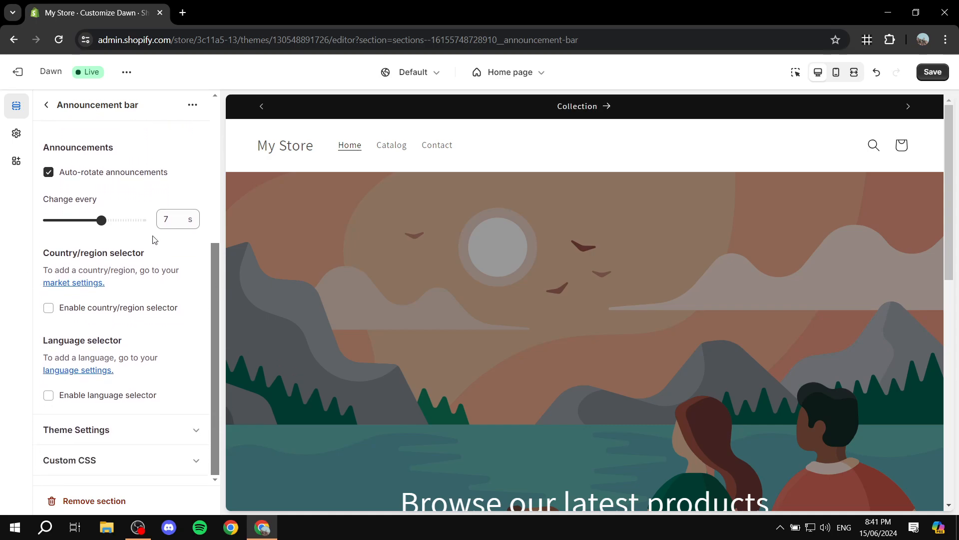
click(93, 309)
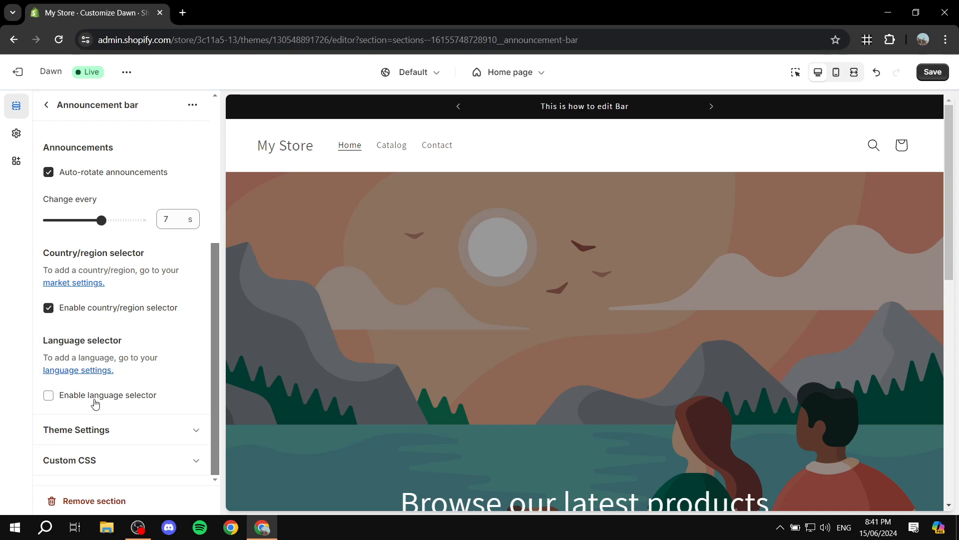
click(86, 396)
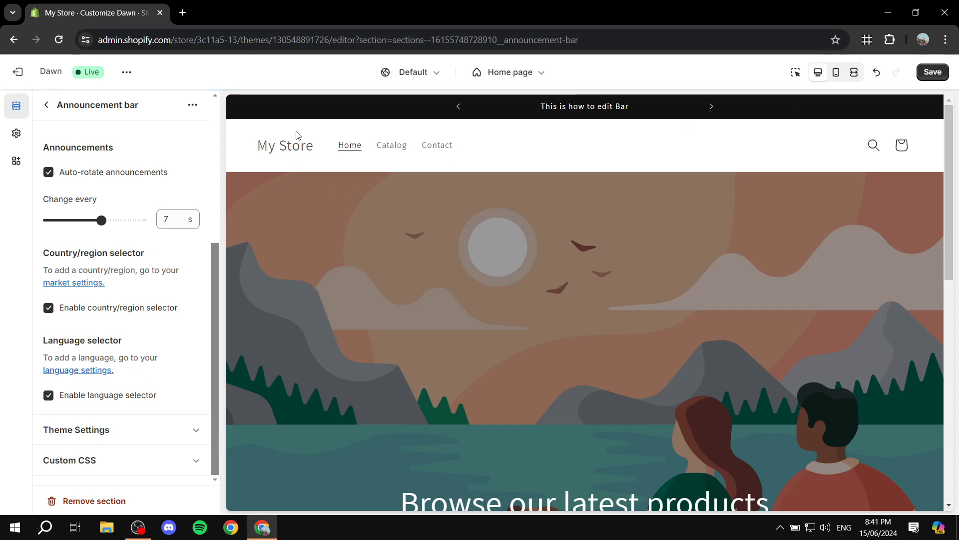
click(119, 398)
click(108, 309)
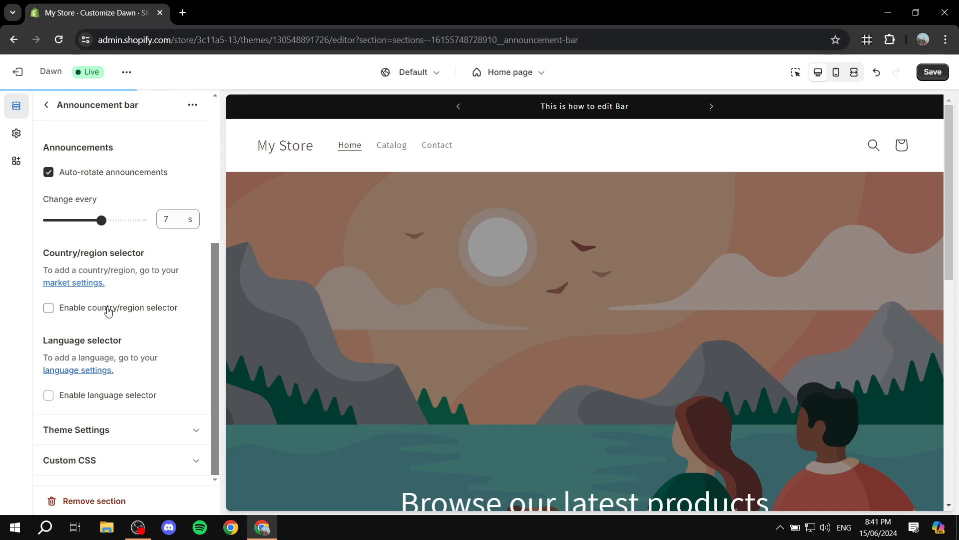
- Review the announcement bar's settings, including its Theme Settings social links and Custom CSS
scroll(180, 310, up, 5)
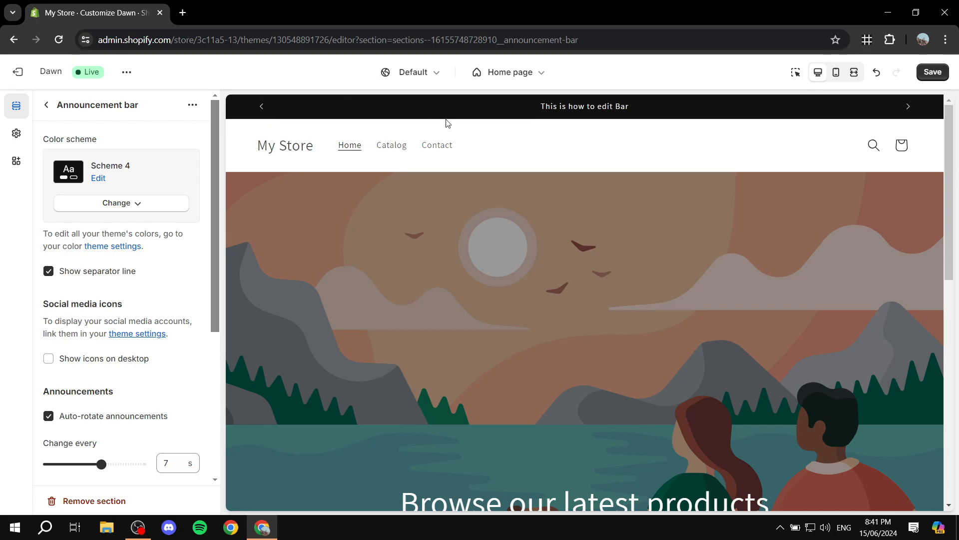
scroll(125, 267, down, 5)
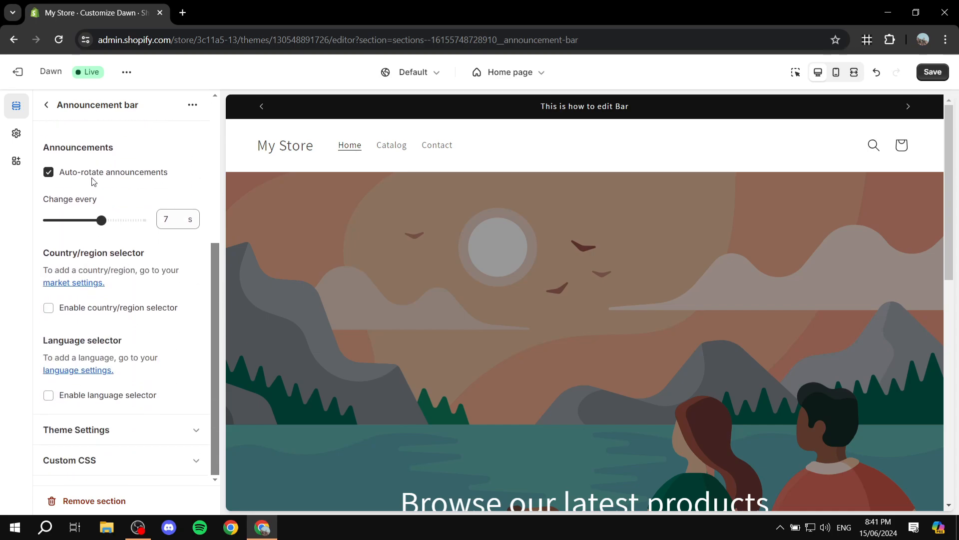
click(155, 430)
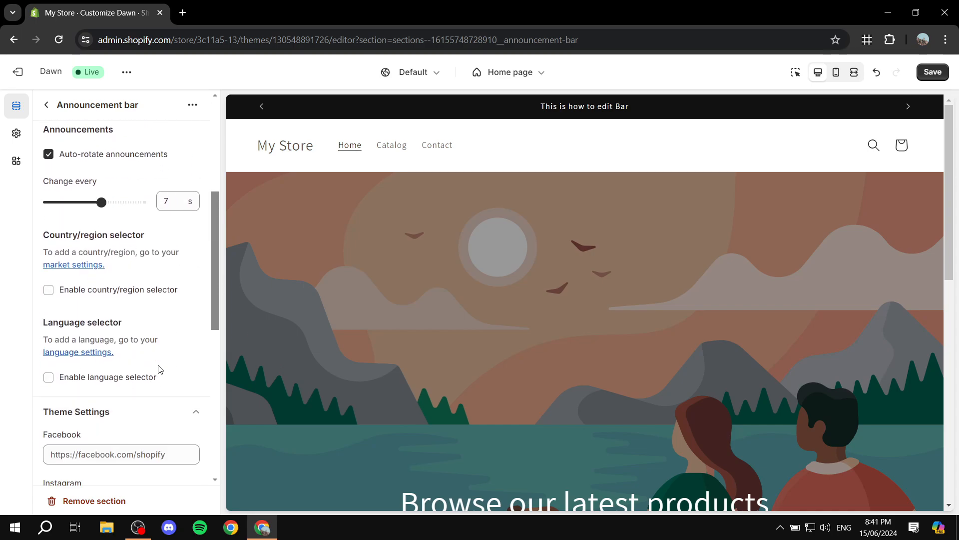
scroll(145, 285, down, 5)
scroll(143, 275, up, 6)
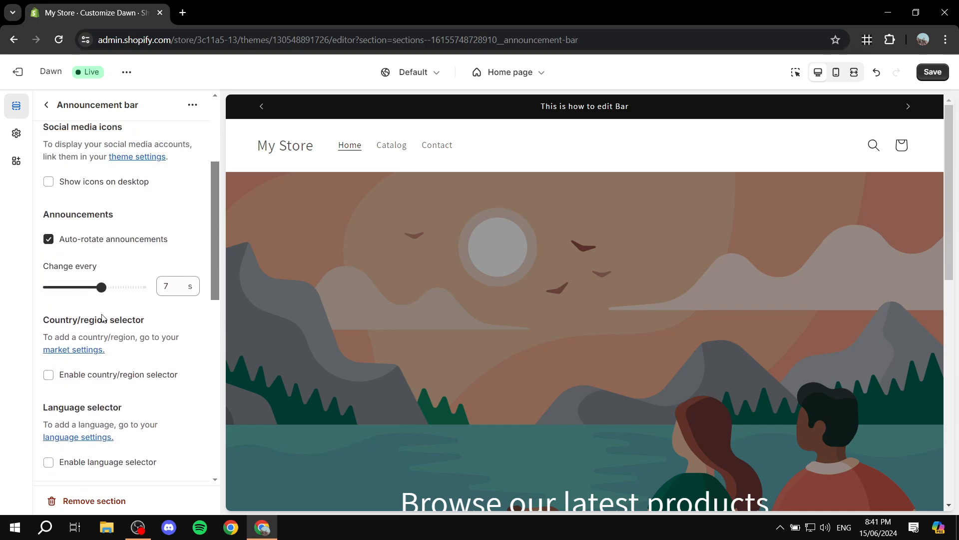
scroll(139, 400, down, 2)
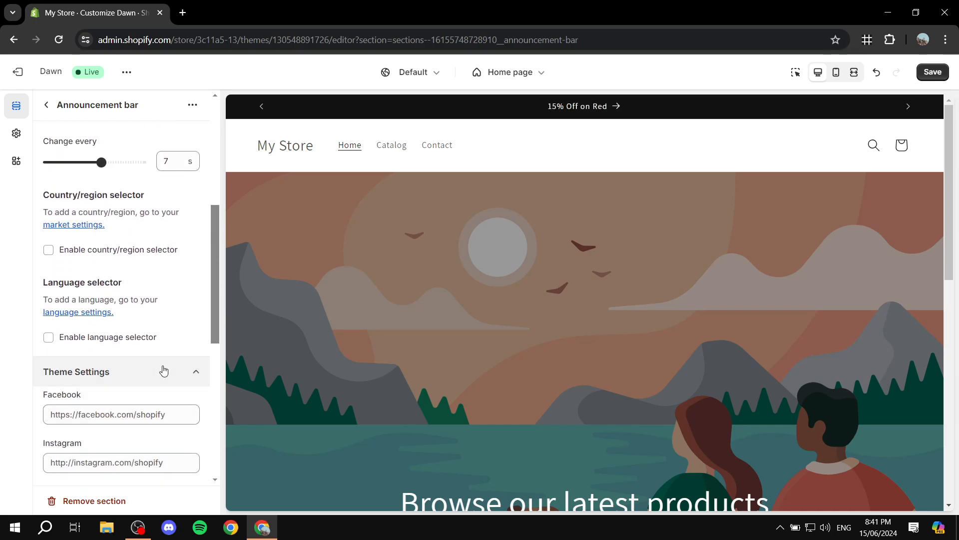
click(160, 371)
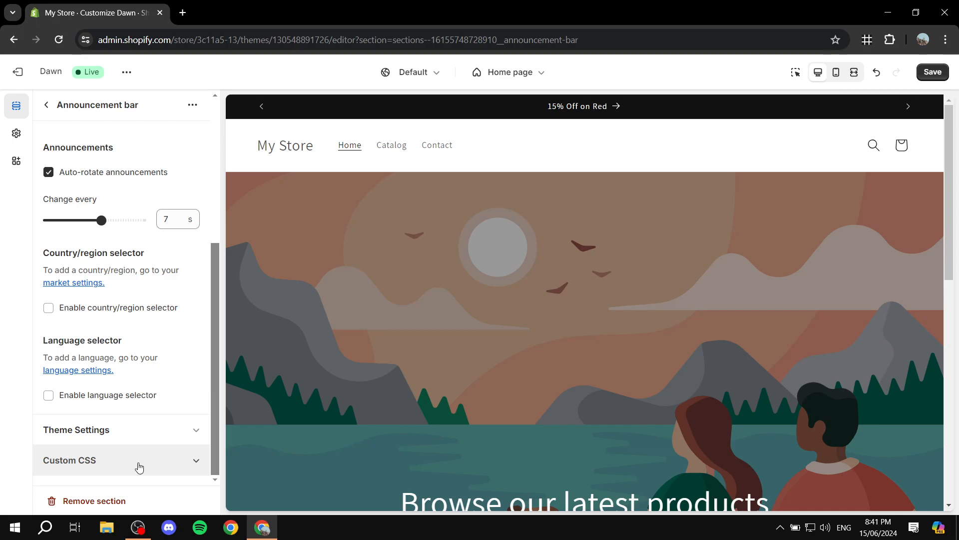
click(136, 460)
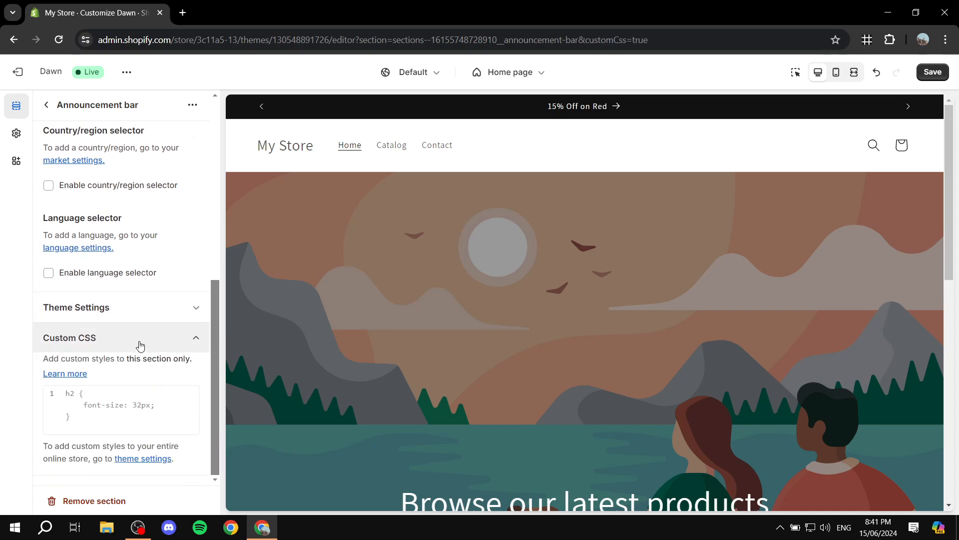
click(139, 344)
scroll(146, 381, up, 5)
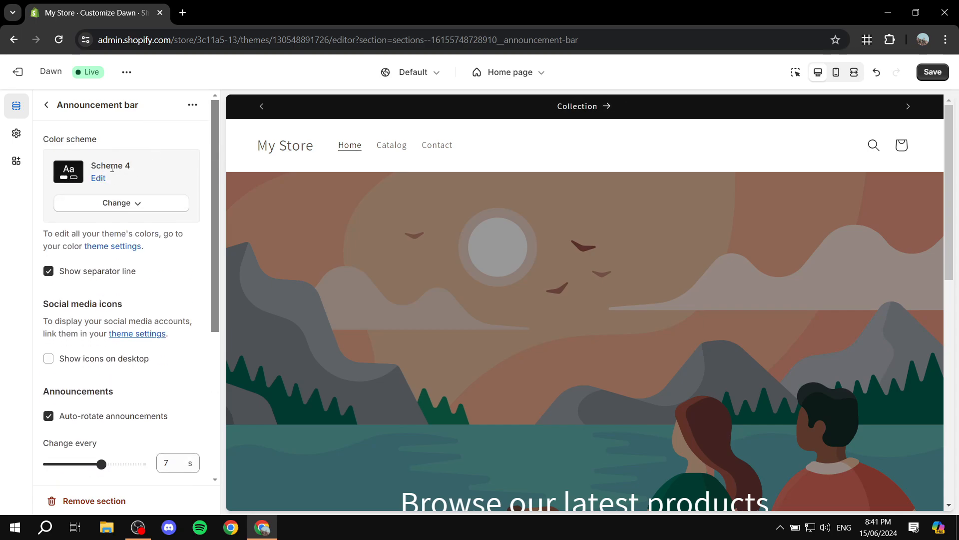
- Add a new color scheme in the theme's color settings
drag(134, 166, 81, 169)
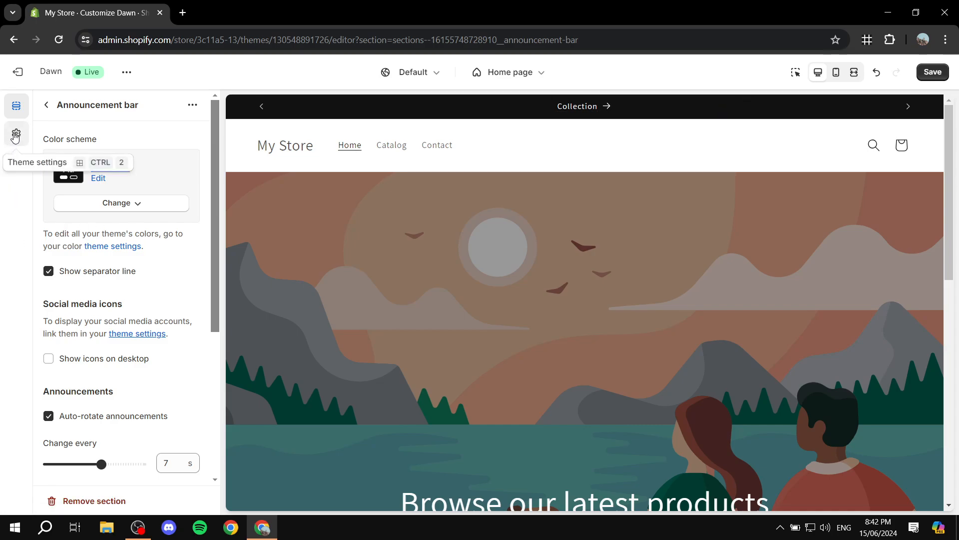
click(15, 138)
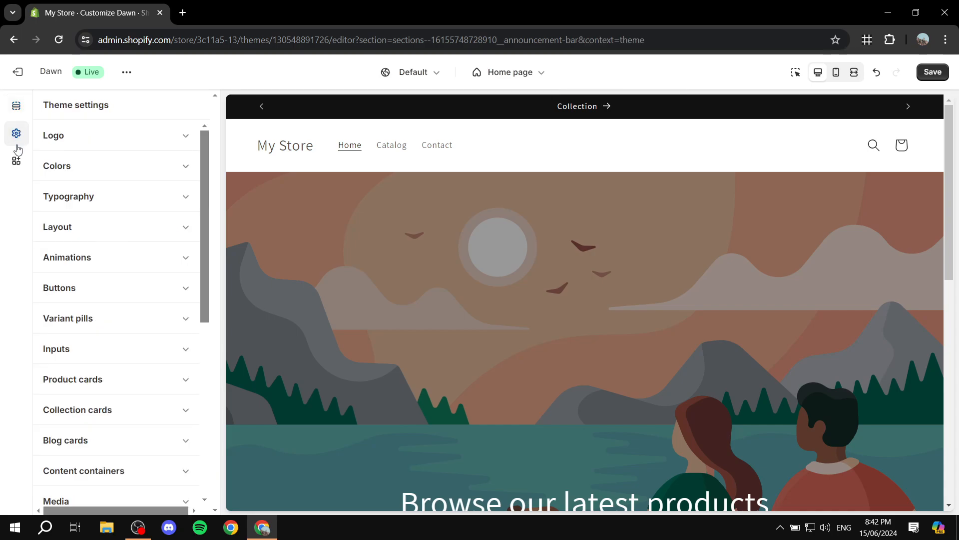
click(126, 168)
scroll(127, 170, down, 1)
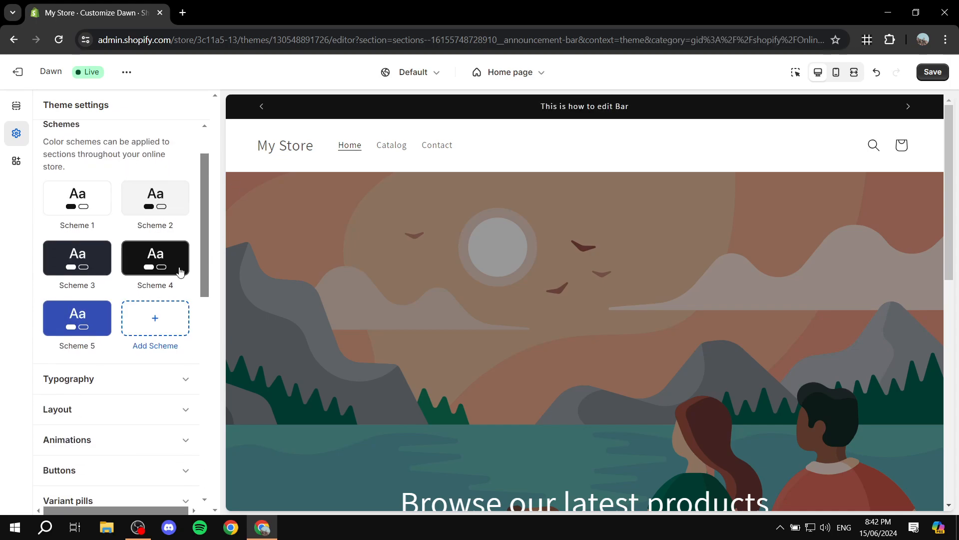
click(155, 321)
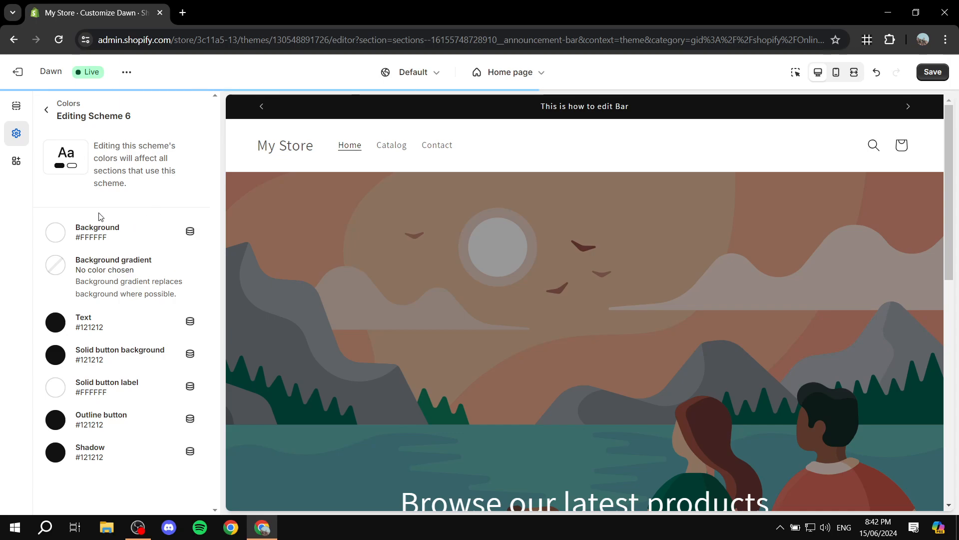
- Set the new color scheme's background to gray #8C8C8C
click(56, 232)
drag(91, 305, 20, 300)
click(20, 300)
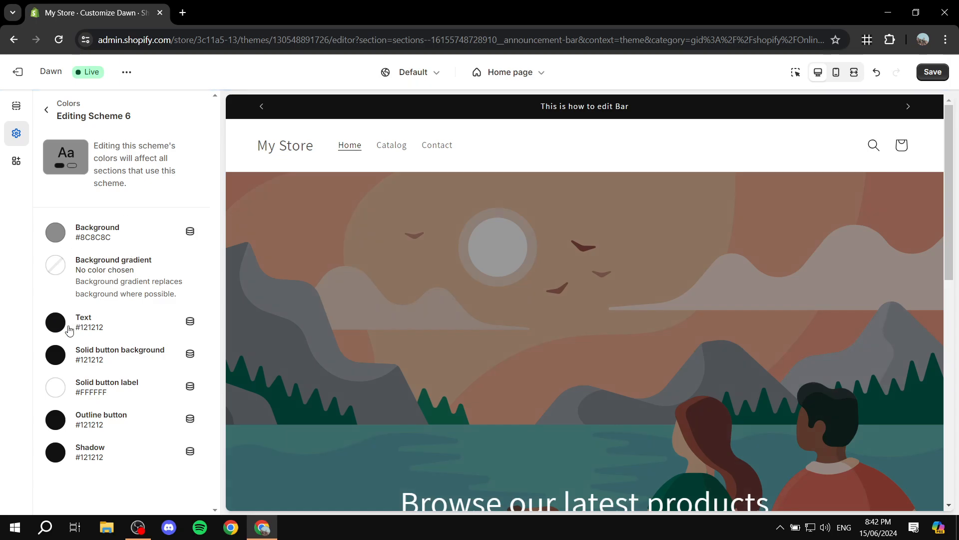
- Set the new scheme's outline button color to #570000 and its solid button background to #530000
click(55, 418)
drag(136, 260, 166, 239)
click(3, 298)
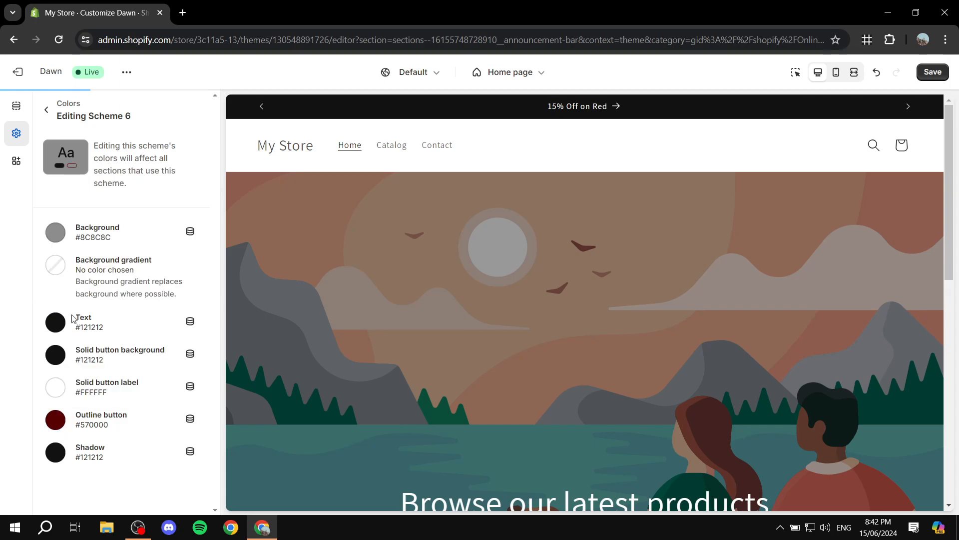
click(56, 354)
text(530000)
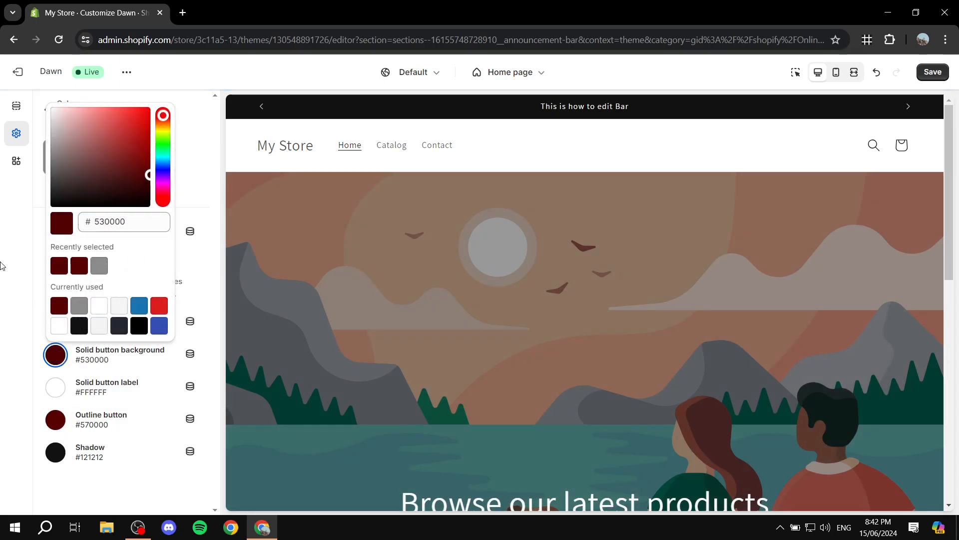
- Set the new scheme's text color to #730000 and its solid button label color to #000000
click(93, 354)
click(56, 322)
drag(148, 153, 148, 124)
click(1, 328)
click(55, 387)
text(000000)
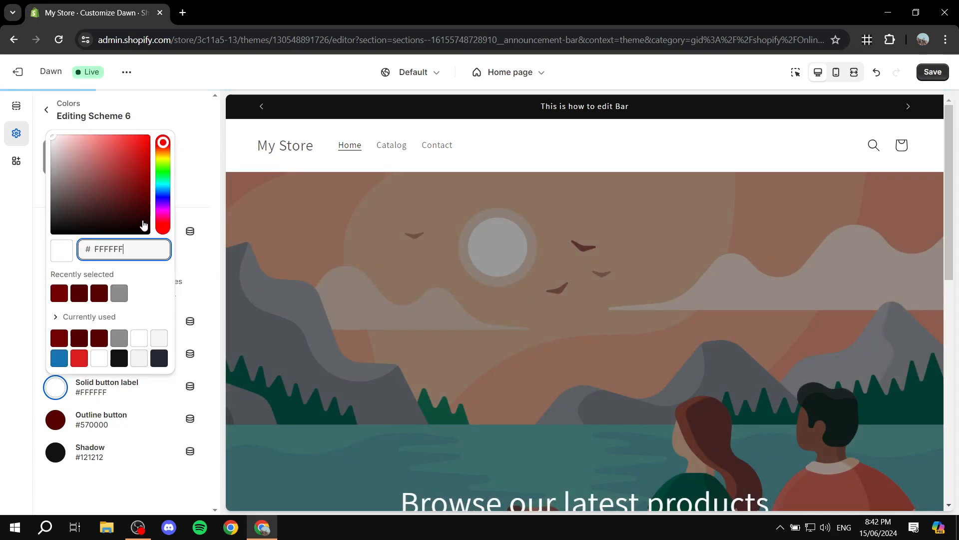
key(Escape)
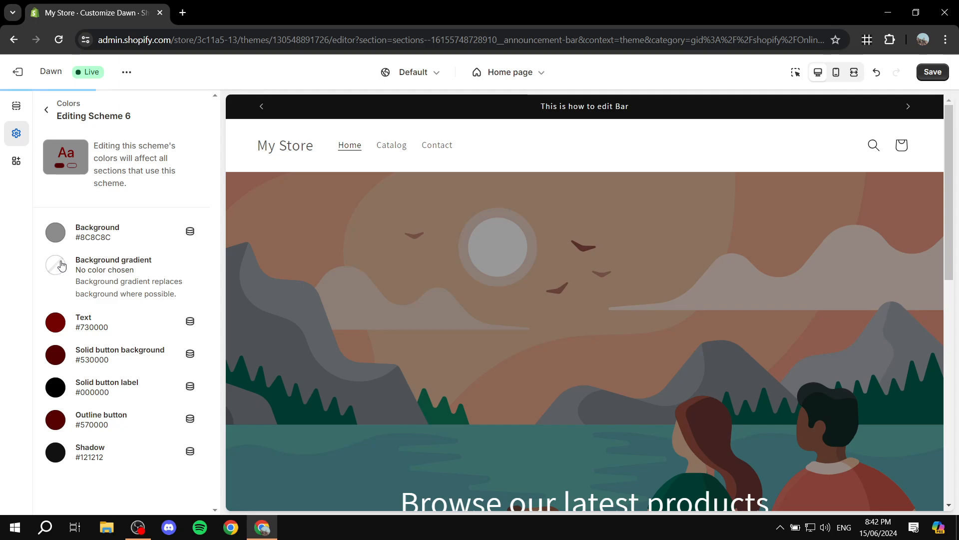
- Apply the purple-to-cyan preset as the scheme's background gradient and recolor its cyan stop at 14% to gray
click(56, 265)
click(2, 234)
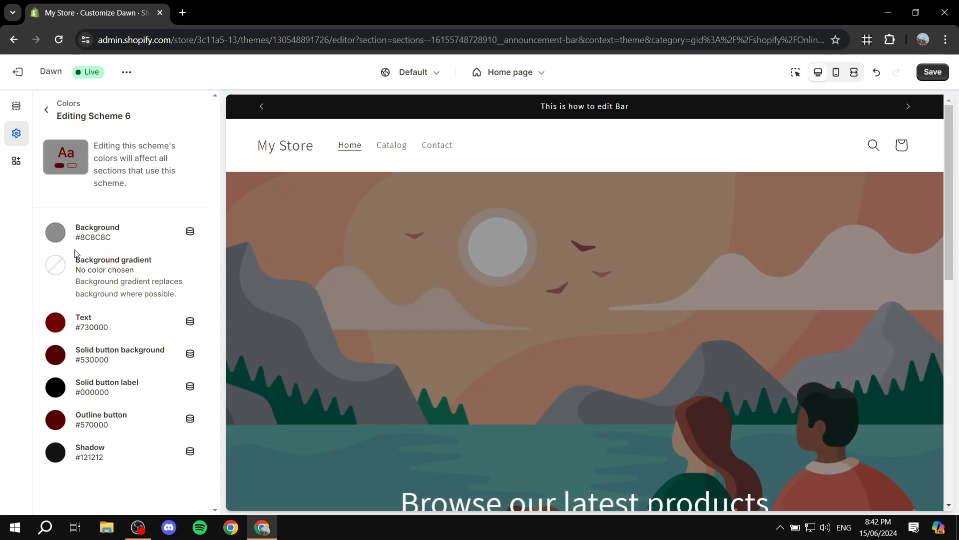
click(58, 262)
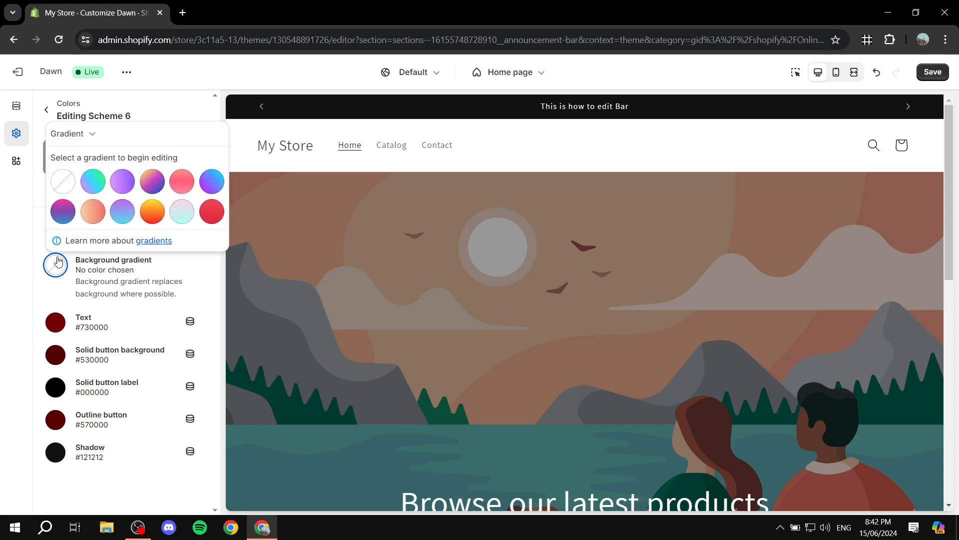
click(203, 187)
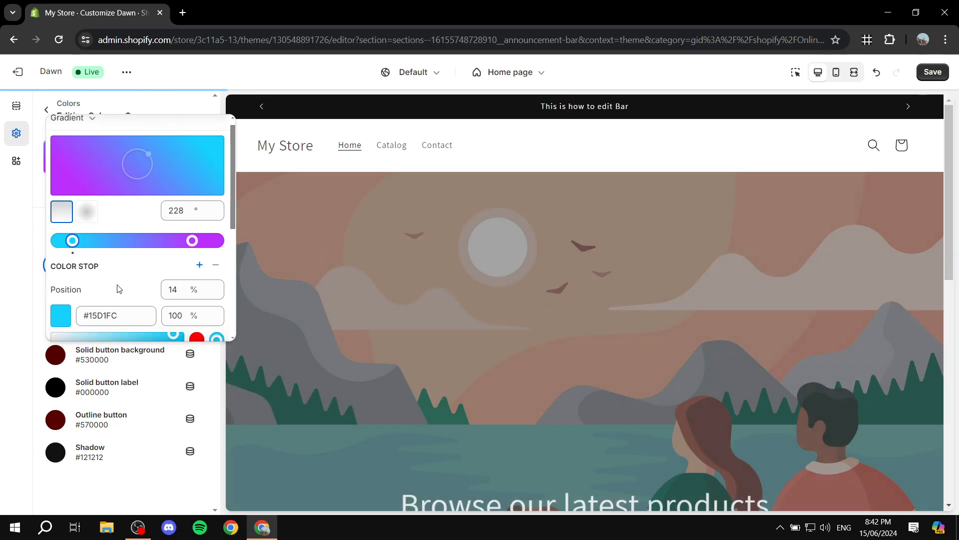
click(60, 325)
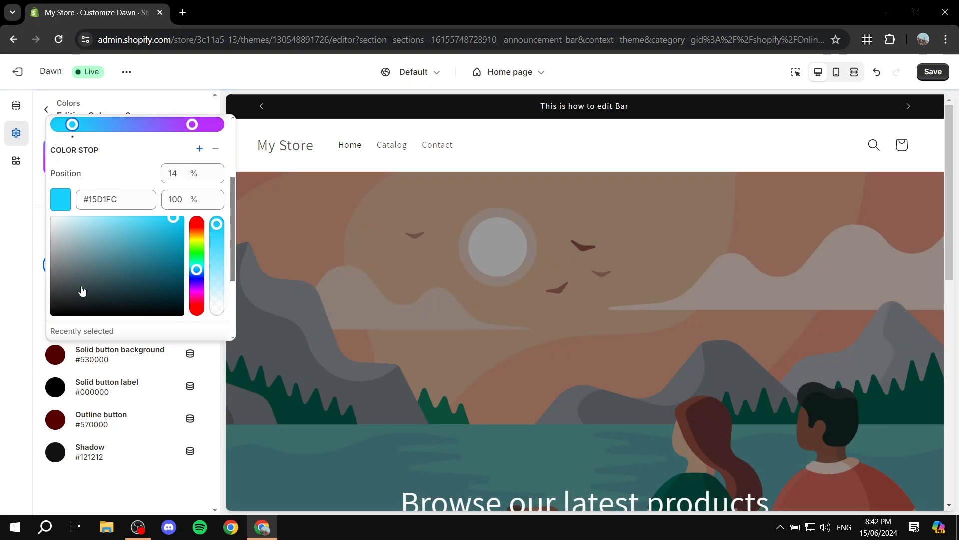
drag(82, 291, 48, 274)
click(39, 274)
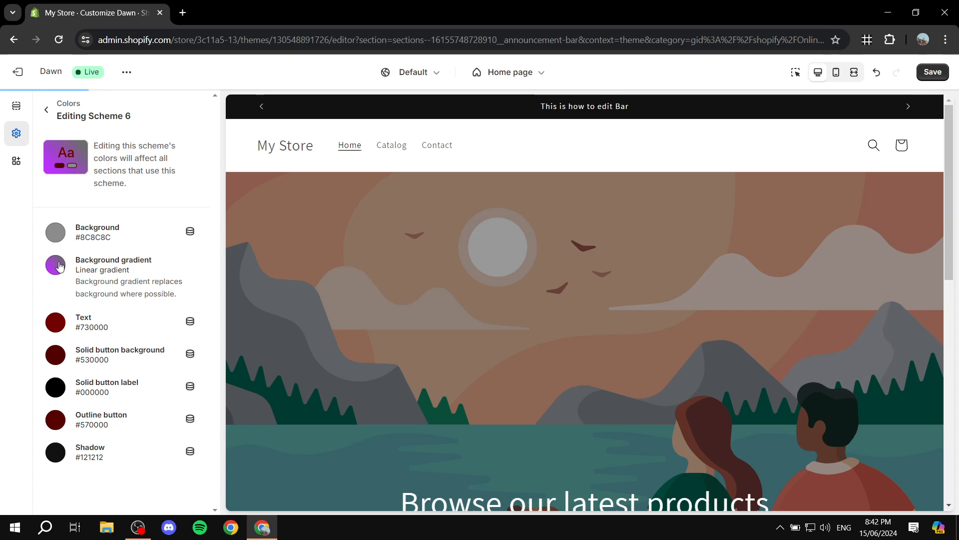
- Change the background gradient's purple color stop at 83% to dark gray #1F1F1F
click(56, 265)
click(60, 489)
click(192, 348)
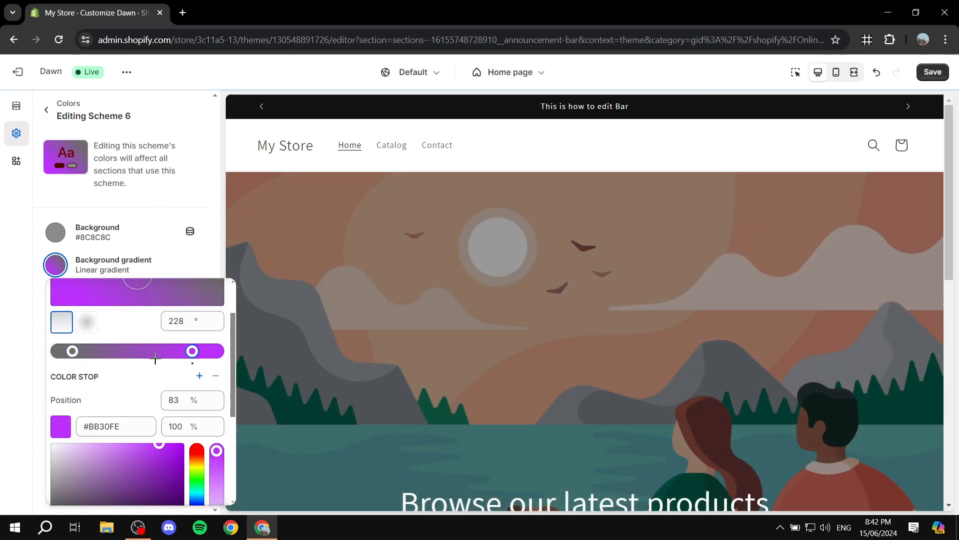
scroll(81, 439, down, 1)
drag(57, 410, 49, 407)
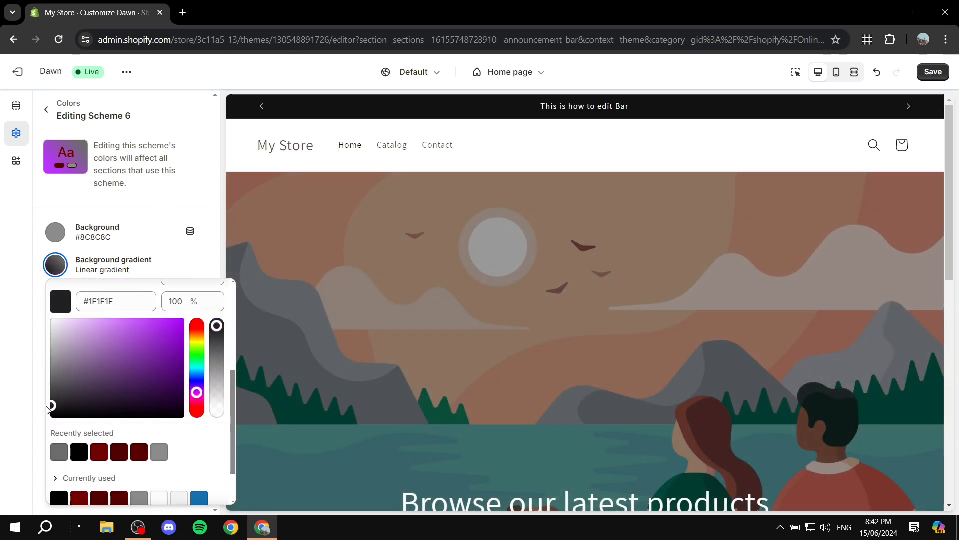
click(26, 192)
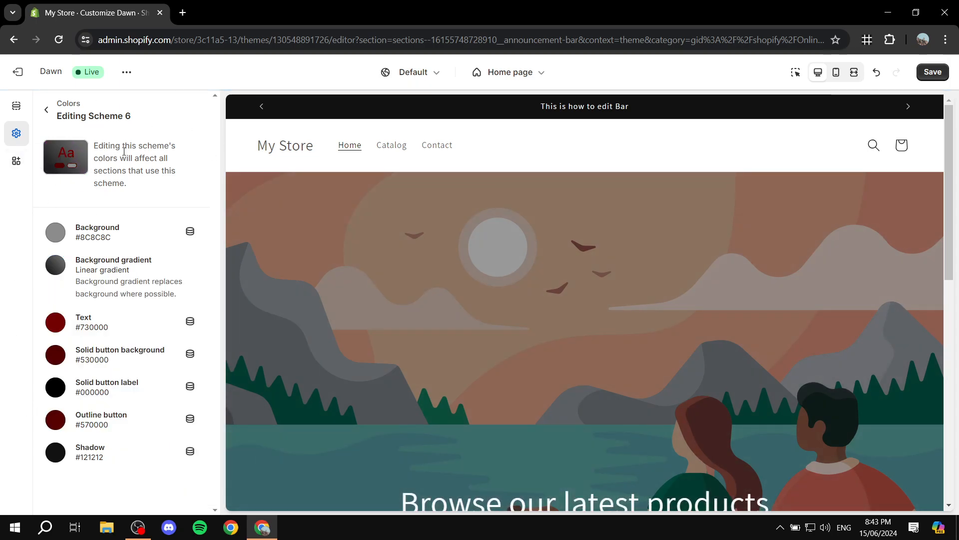
- Return to the announcement bar's section settings and switch its color scheme to Scheme 6
click(46, 111)
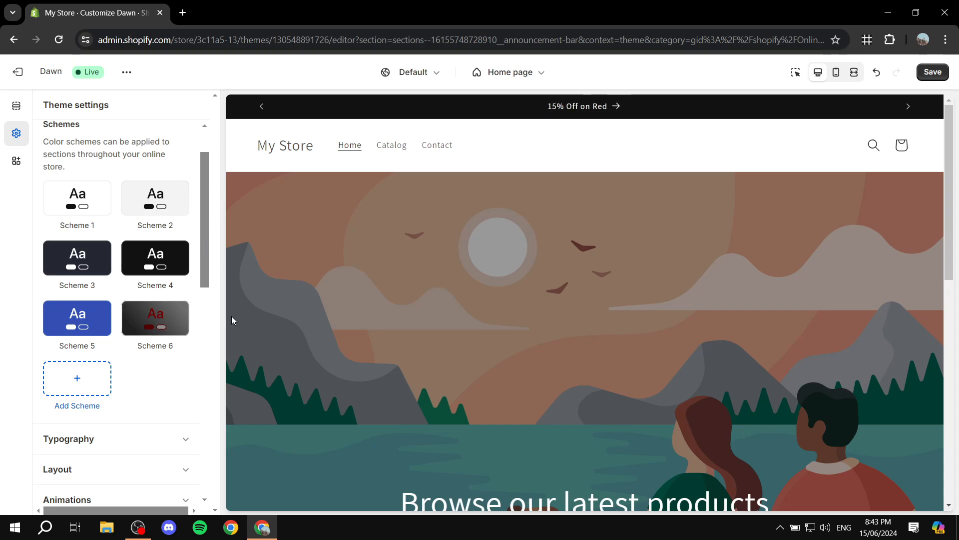
click(19, 105)
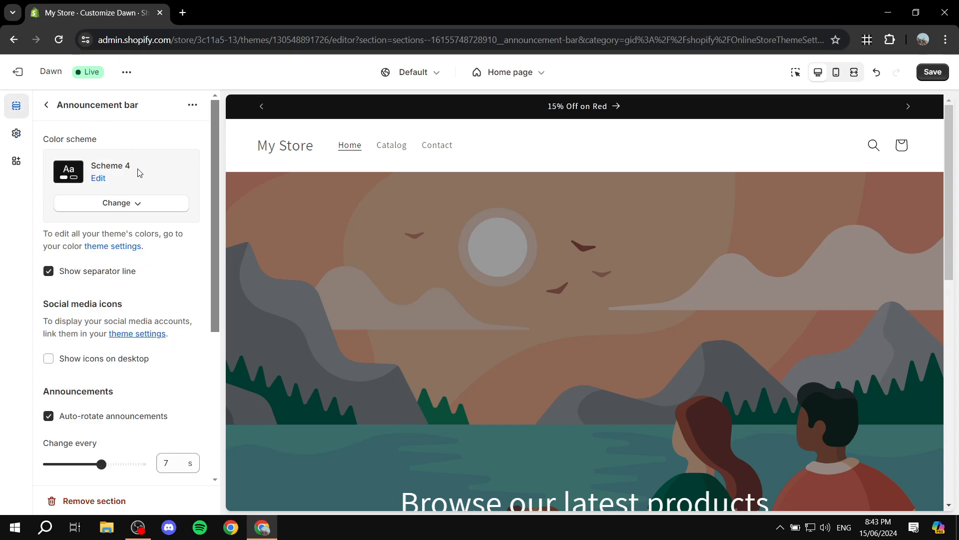
click(45, 105)
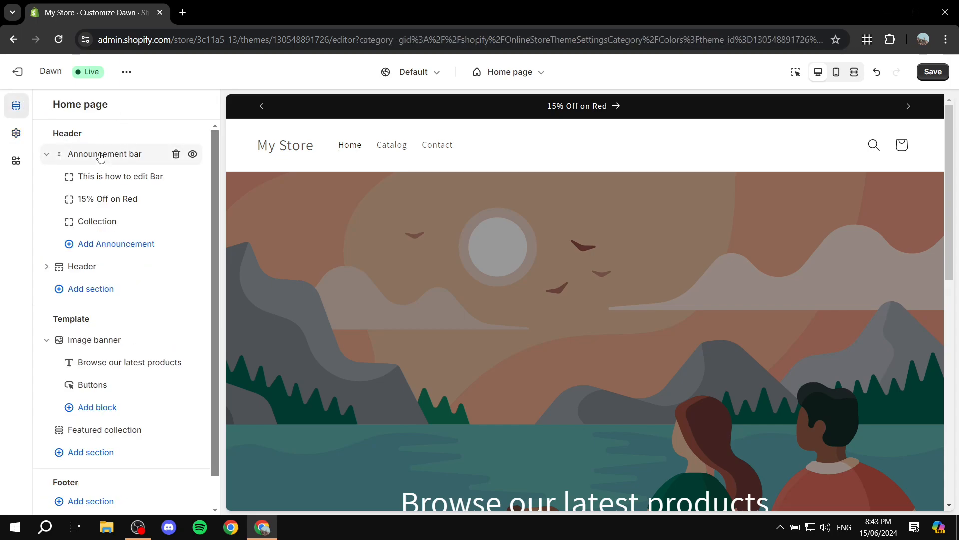
click(102, 156)
click(148, 200)
click(132, 396)
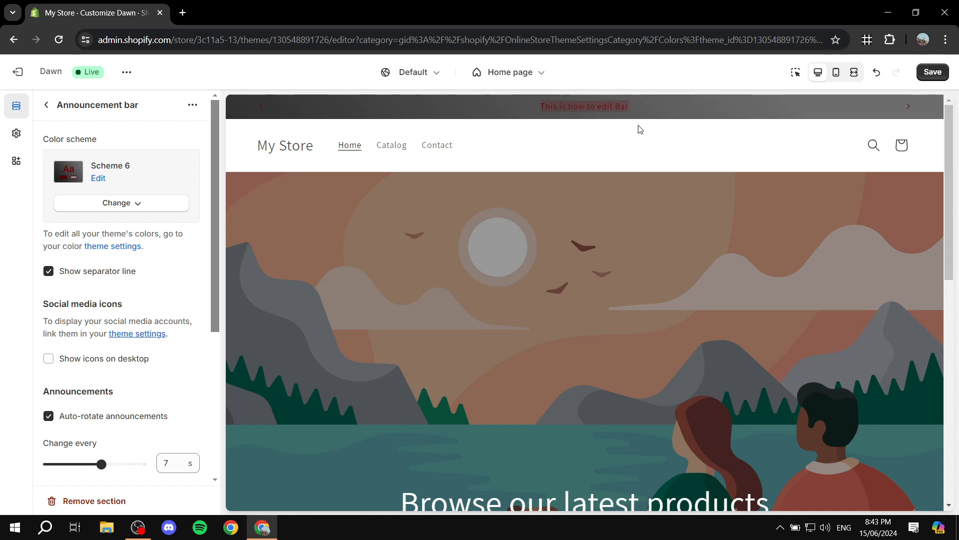
drag(659, 111, 525, 109)
- Edit Scheme 6 from the announcement bar and set its outline button color to #000000
click(98, 178)
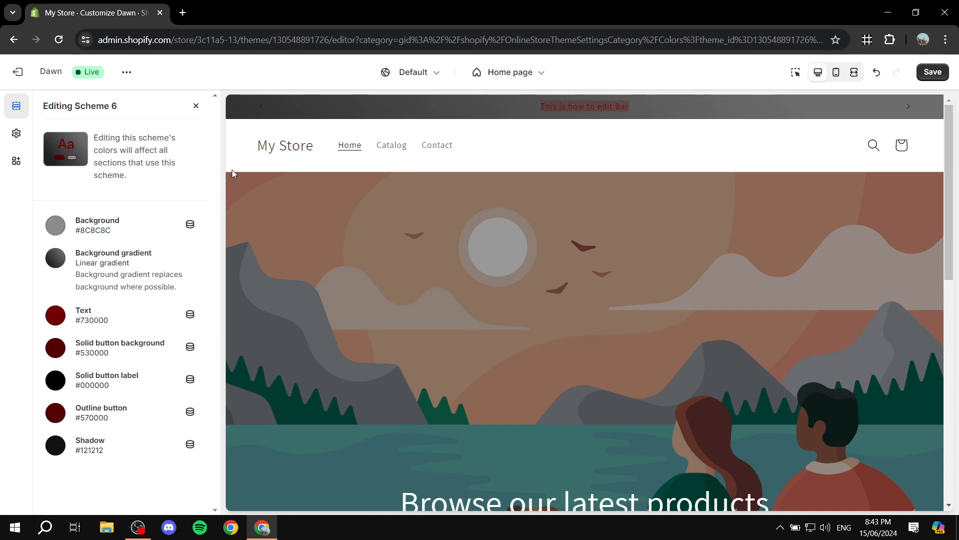
click(56, 412)
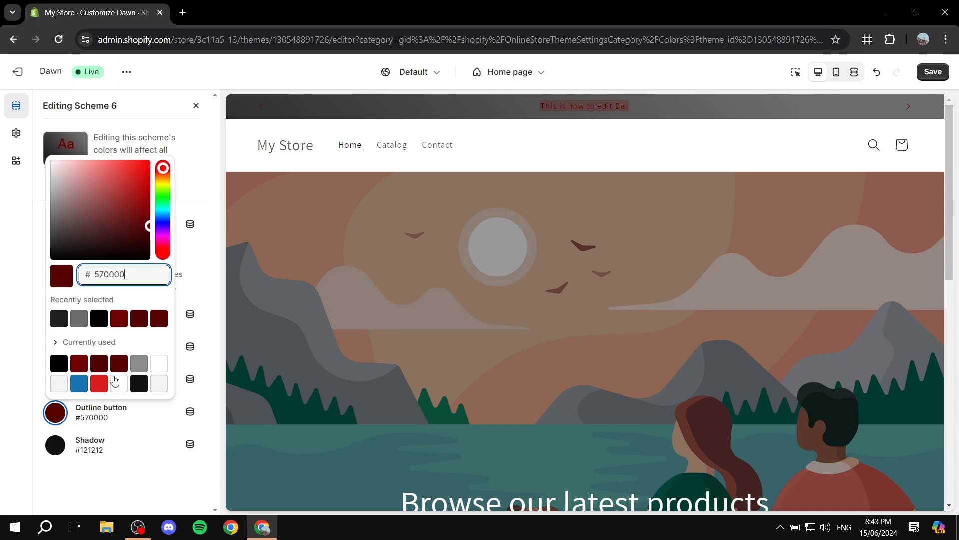
click(149, 244)
drag(157, 254, 157, 264)
click(218, 340)
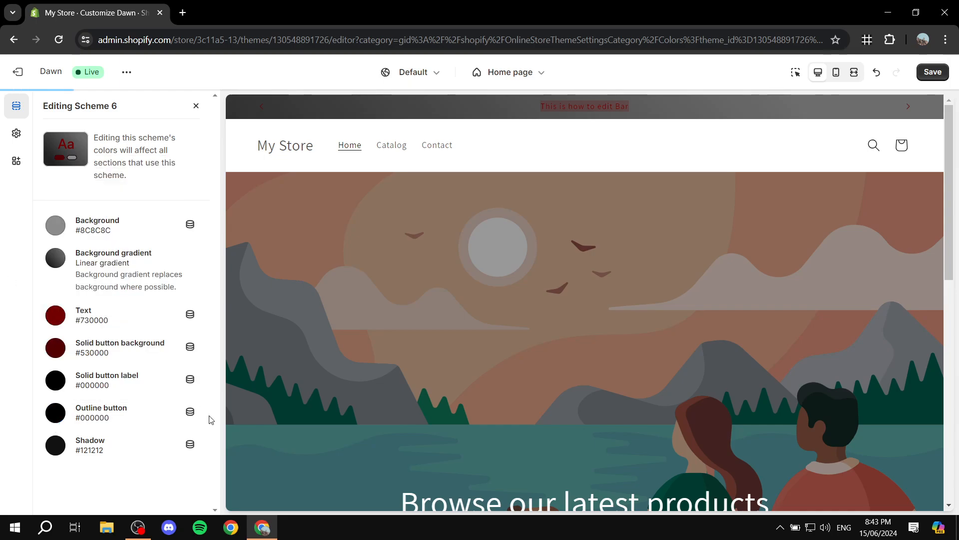